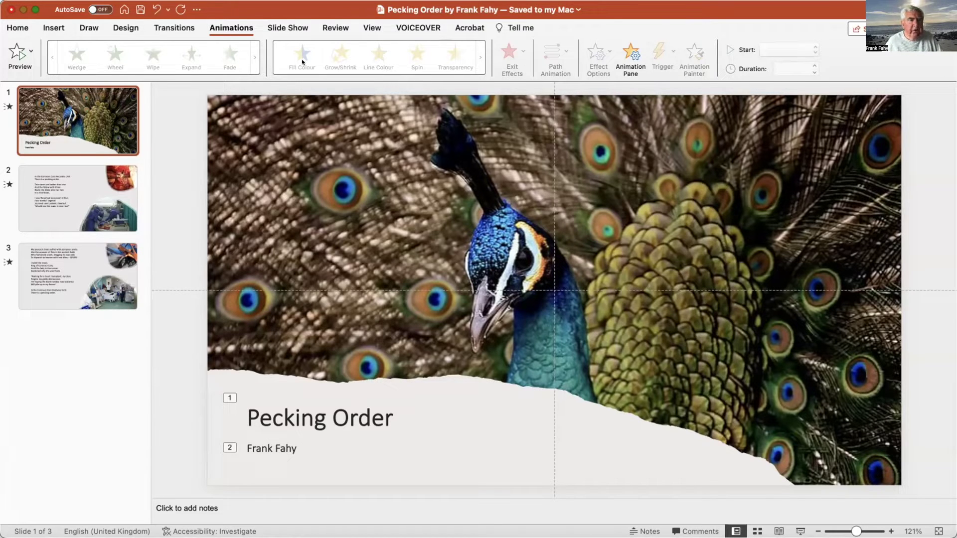
Record a 4-second narration for the title slide and insert it.
left_click(52, 28)
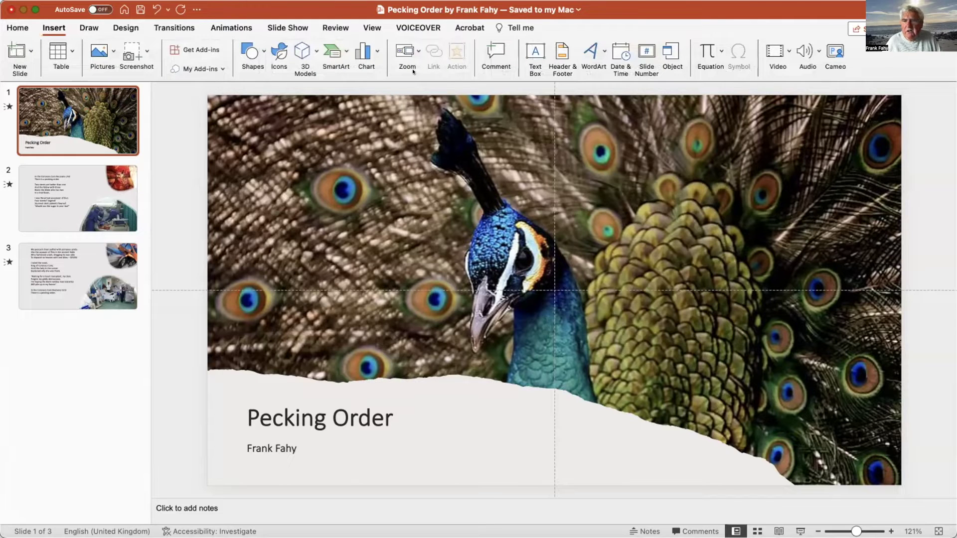
left_click(806, 48)
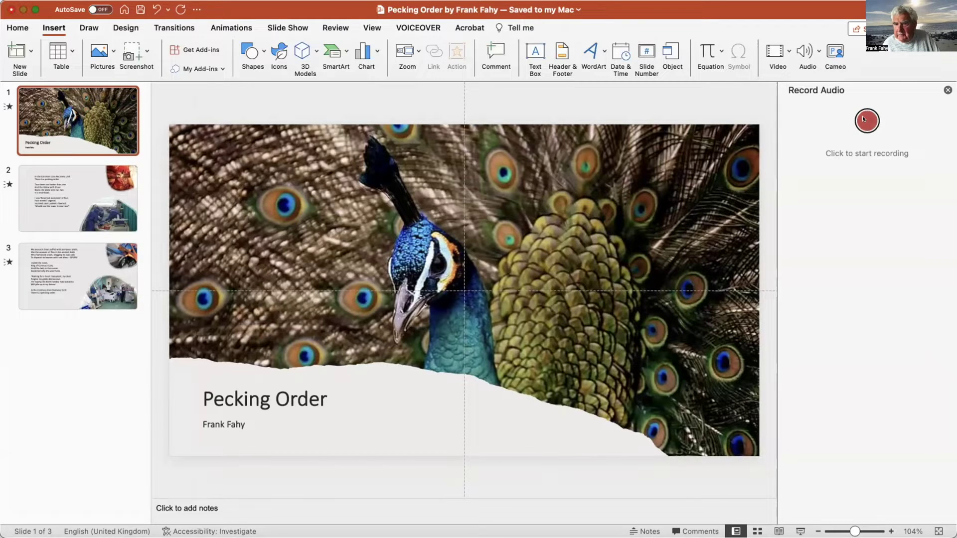
left_click(862, 118)
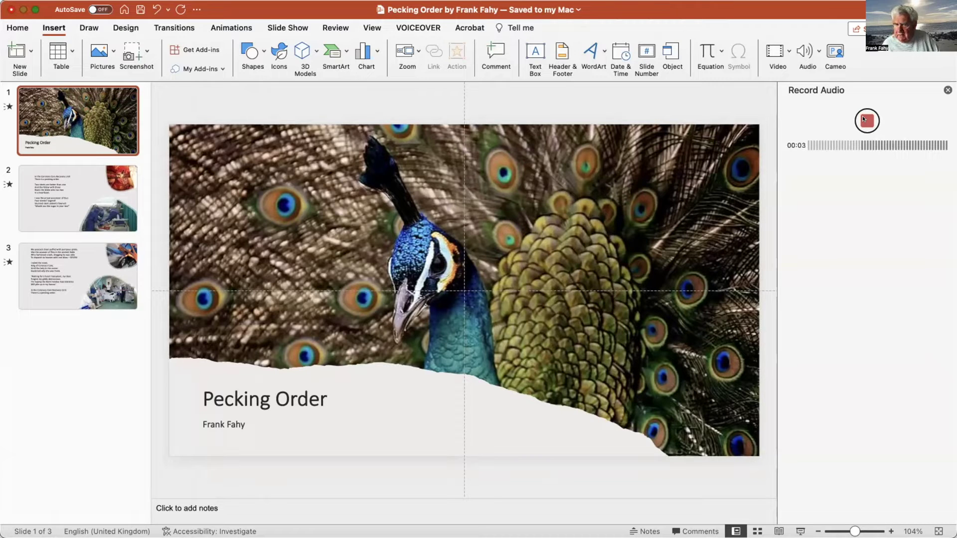
left_click(862, 118)
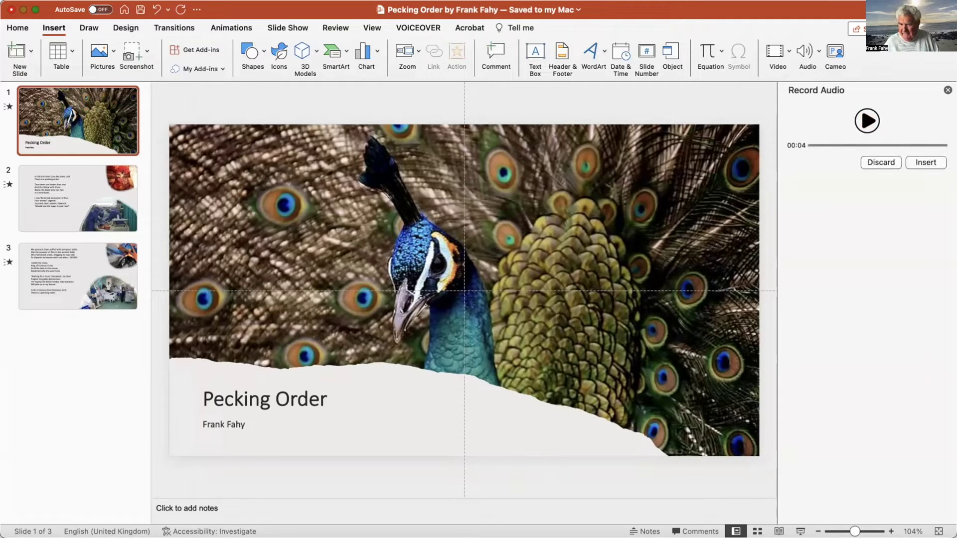
left_click(925, 162)
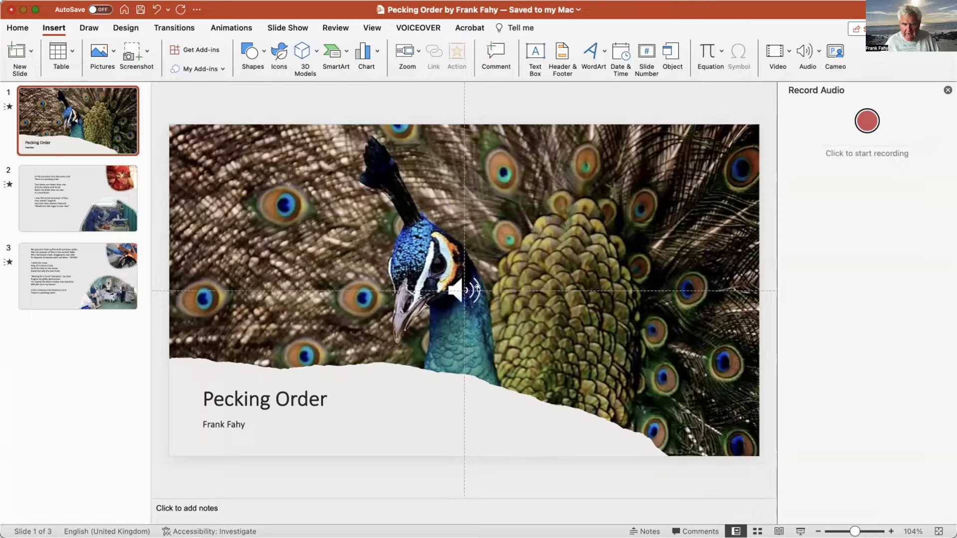
Move the audio clip down to the title area, then go to slide 2.
mouse_move(477, 288)
left_click_drag(477, 287, 451, 333)
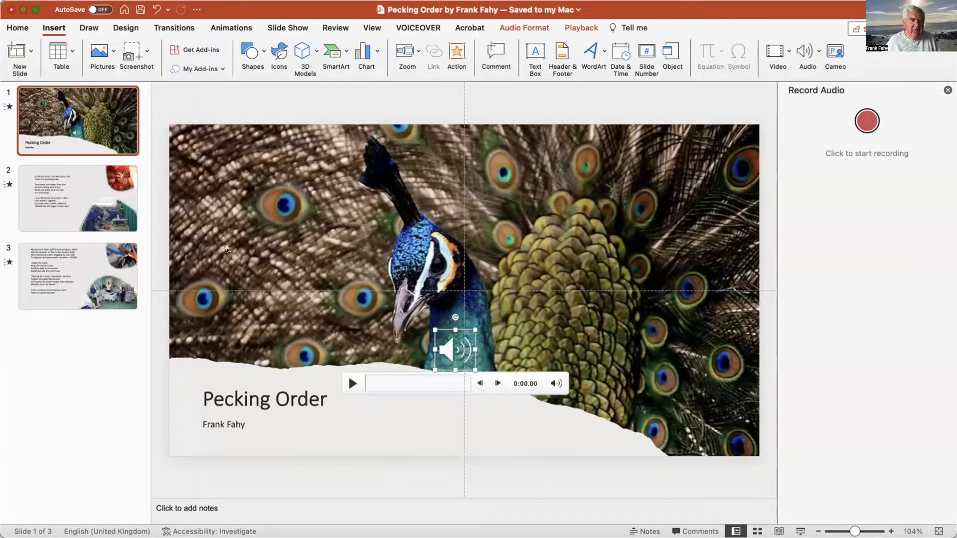
left_click(51, 205)
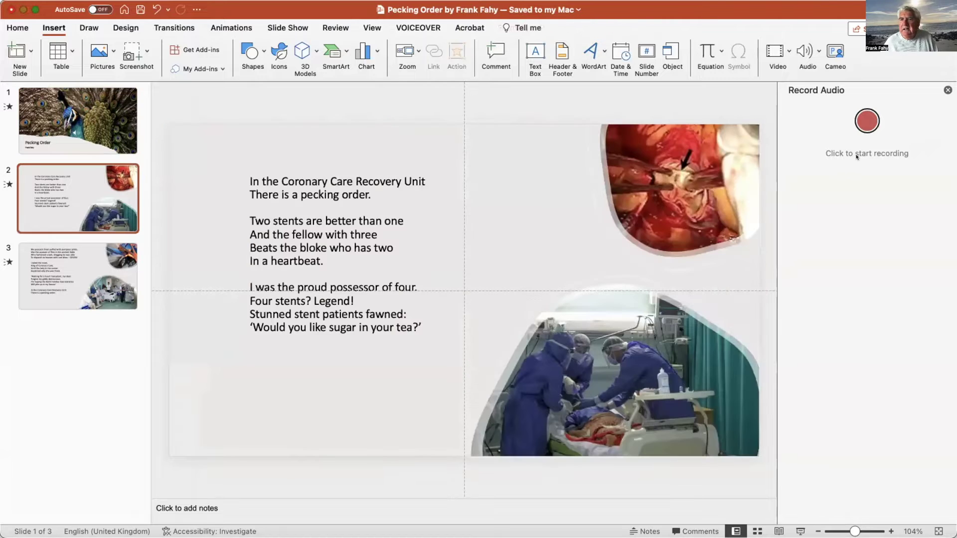
Record a 27-second reading of slide 2's poem and insert it as an audio clip mid-slide.
left_click(866, 121)
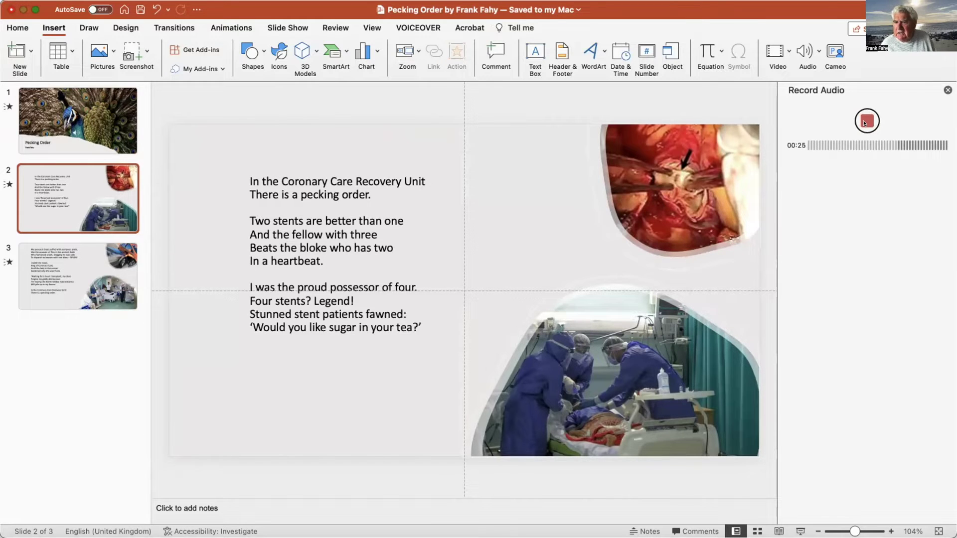
left_click(865, 123)
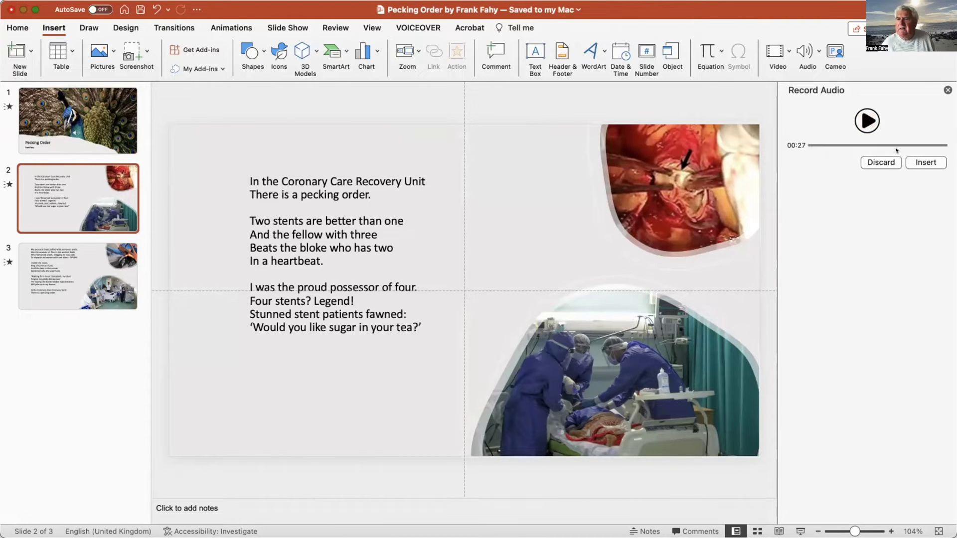
left_click(924, 162)
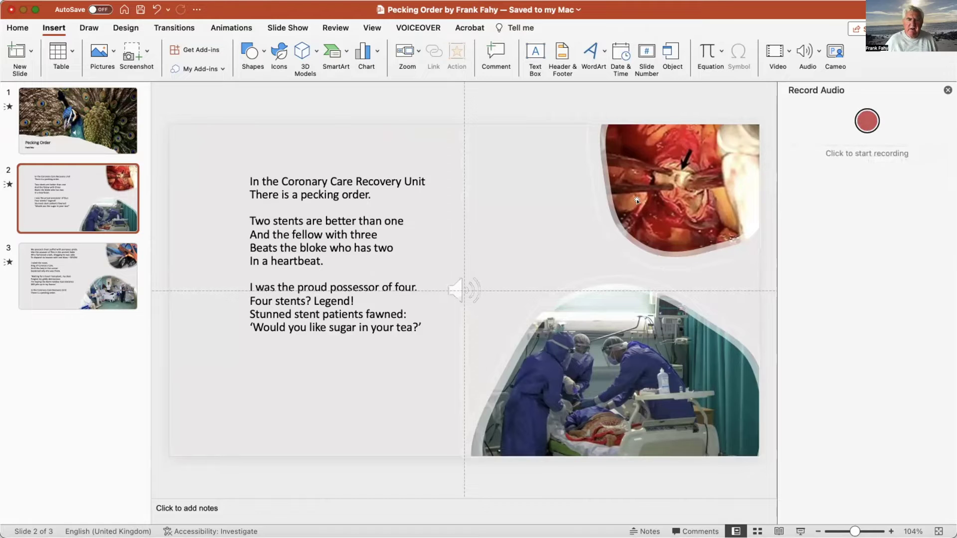
left_click(459, 288)
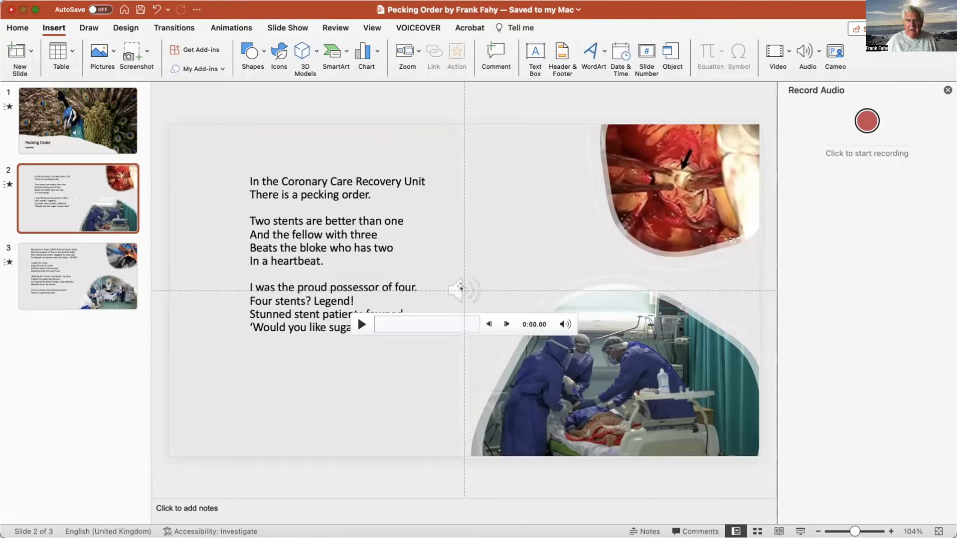
On slide 3, record a 49-second reading of its poem and insert the clip.
left_click(62, 274)
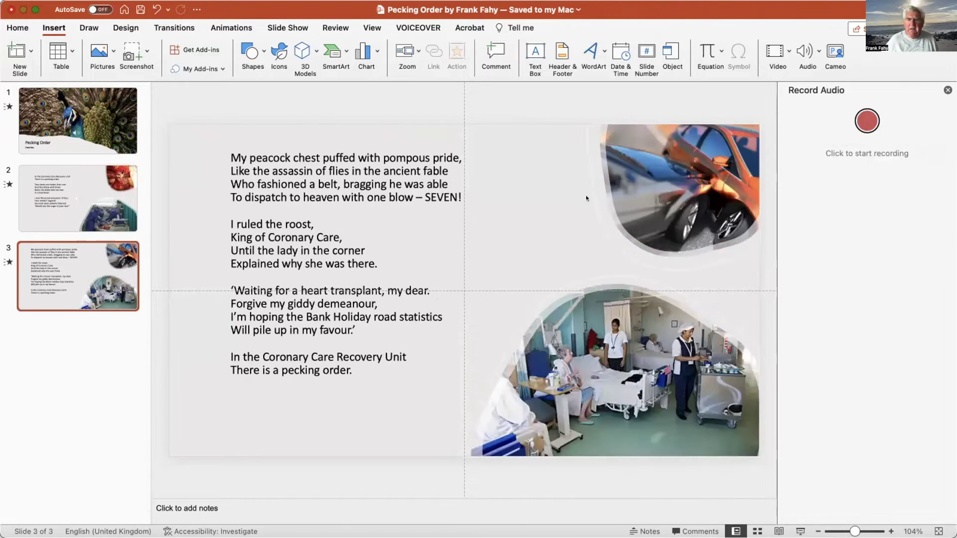
left_click(864, 121)
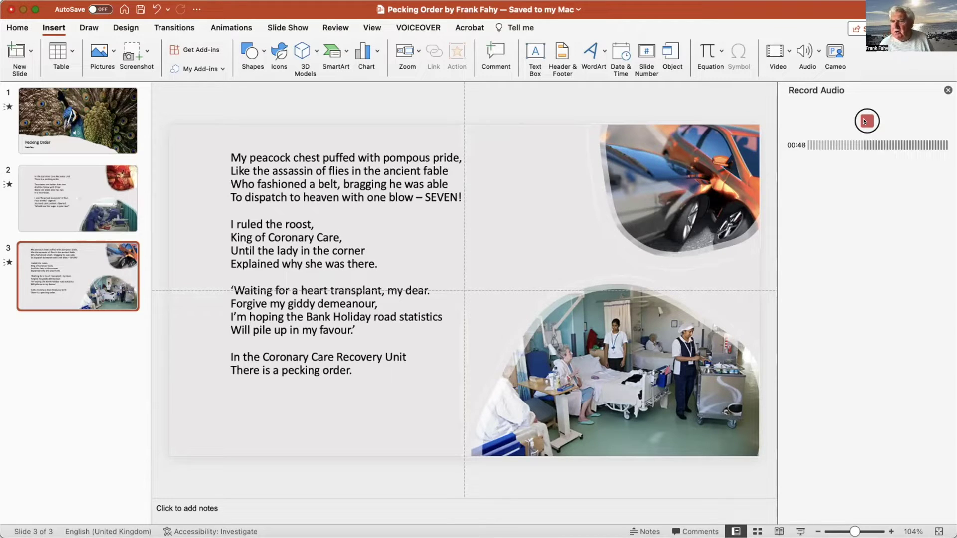
left_click(866, 121)
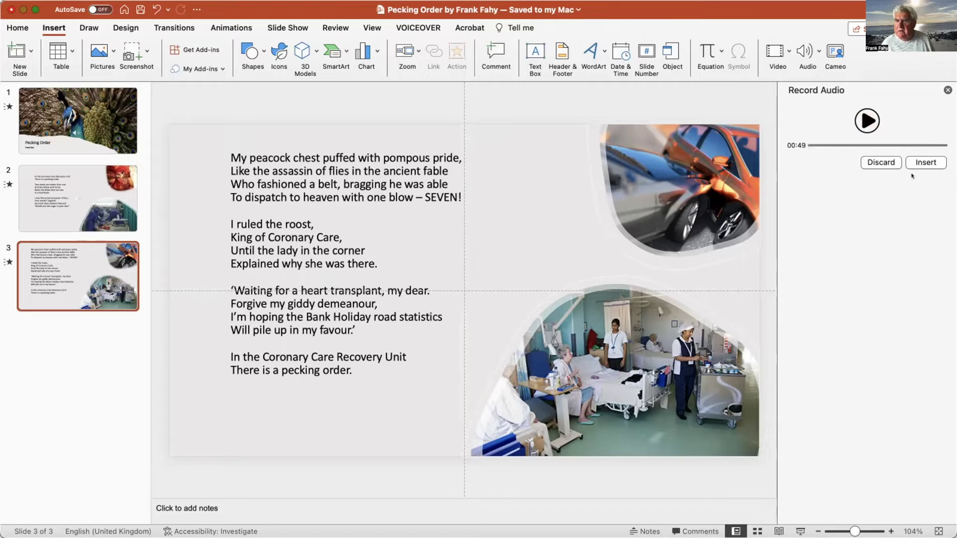
left_click(923, 157)
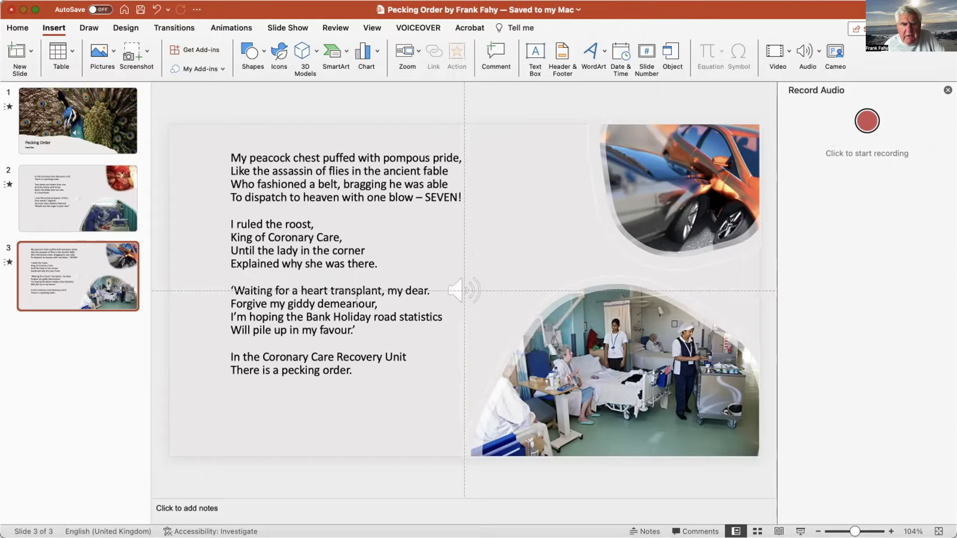
Make slide 1's narration hide during the show and start automatically, and open Trim Audio.
left_click(73, 116)
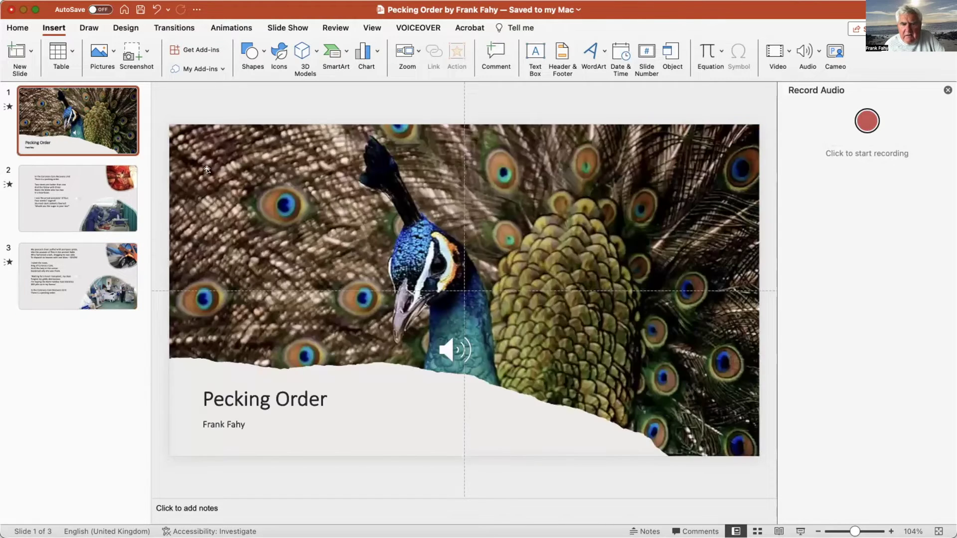
left_click(453, 347)
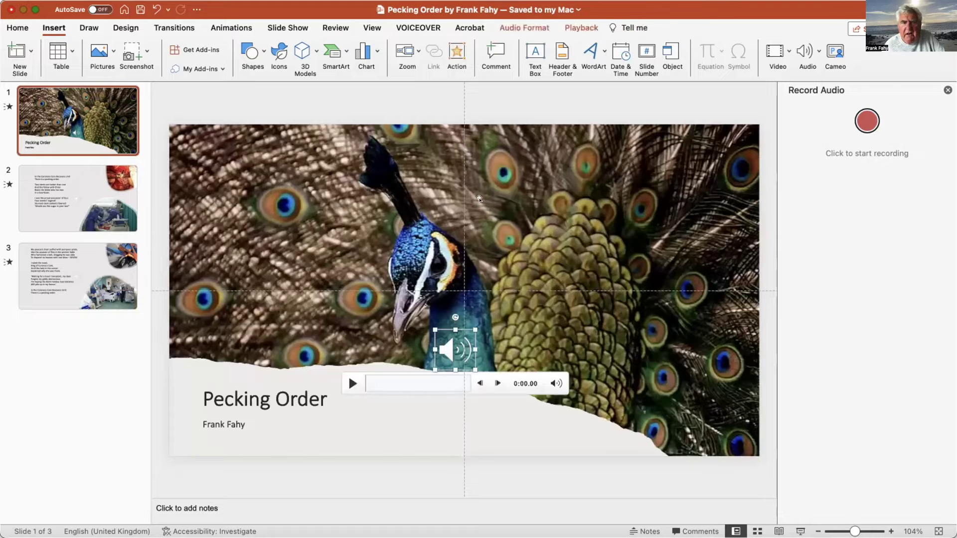
left_click(580, 28)
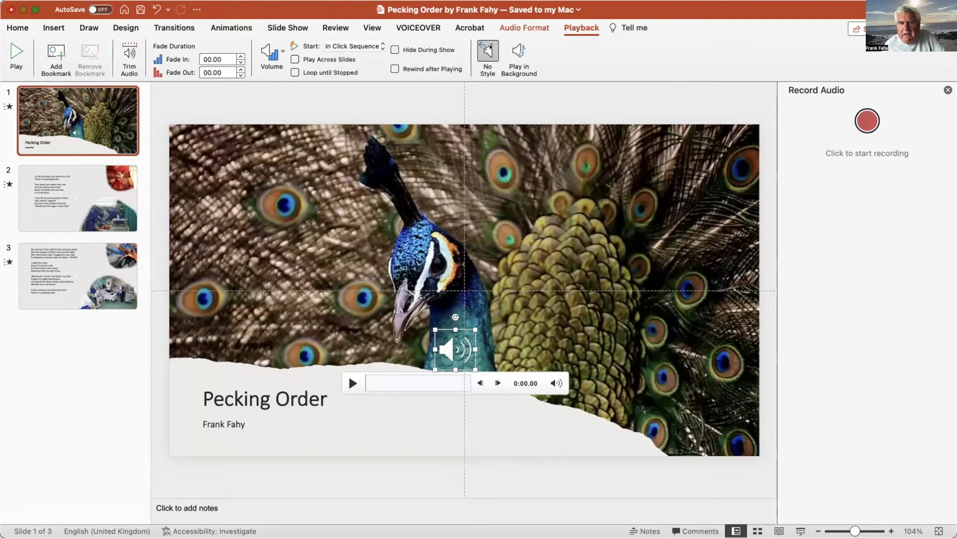
left_click(394, 50)
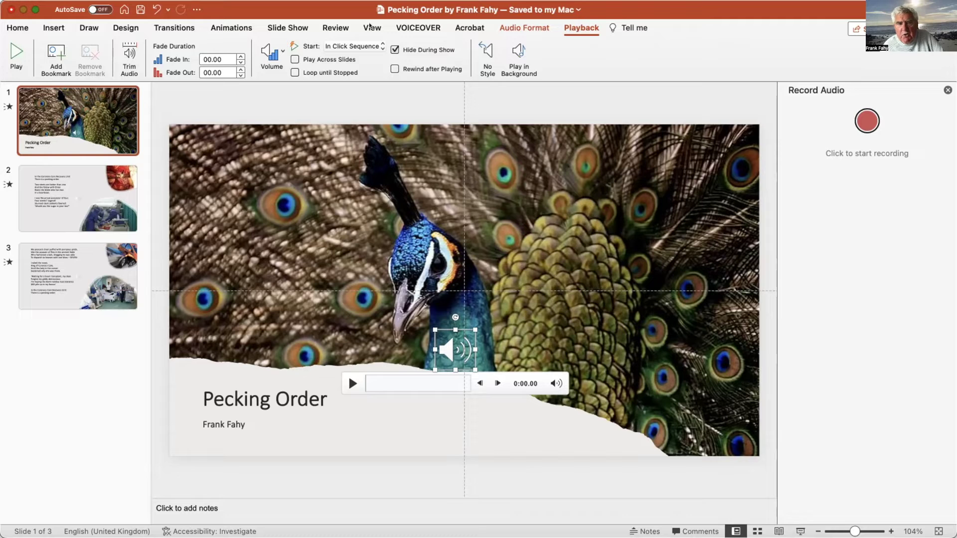
left_click(380, 44)
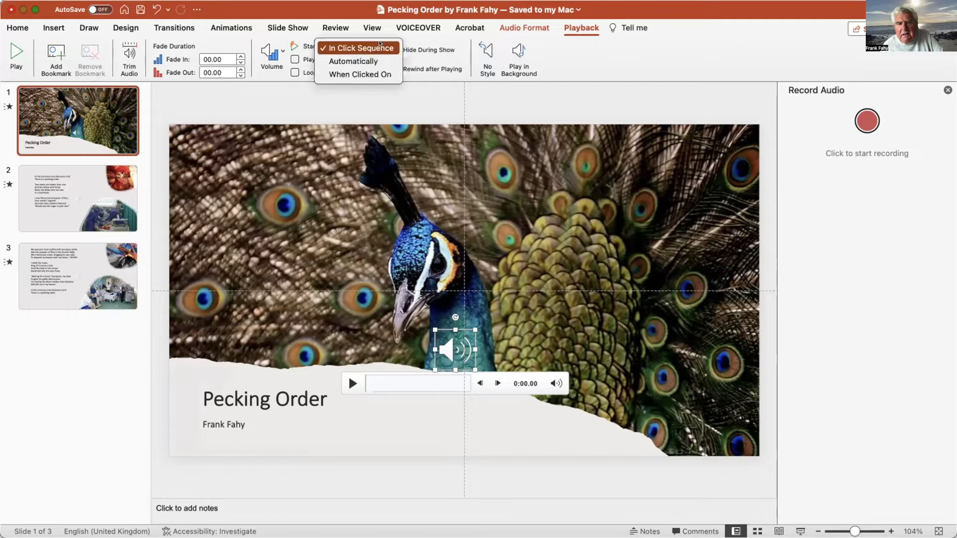
left_click(369, 61)
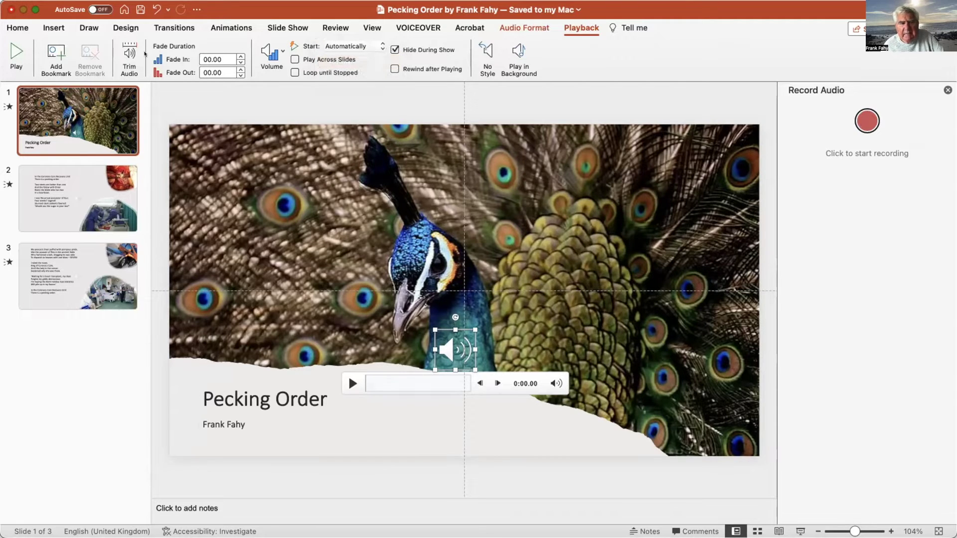
left_click(129, 53)
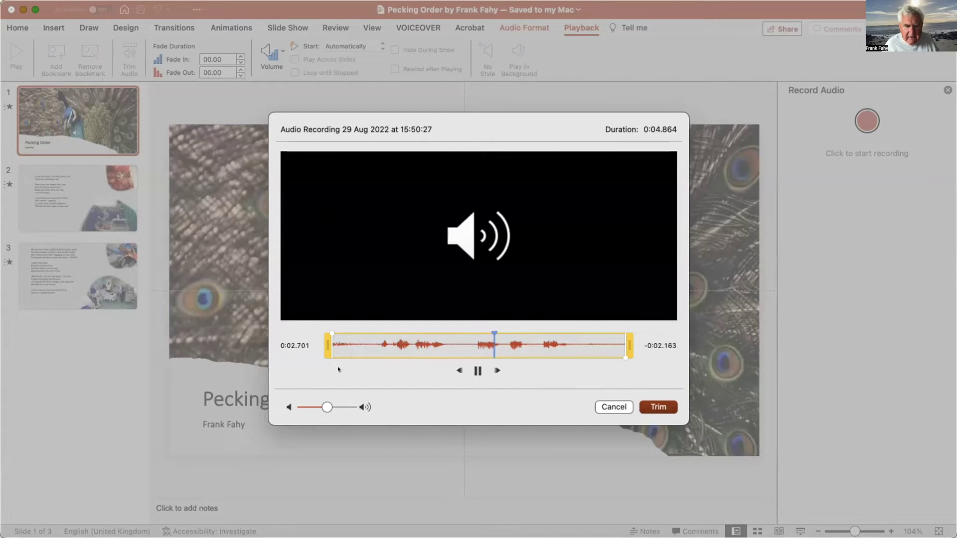
Trim the title narration's silent start and trailing silence to a 0:03.290 duration.
key("space")
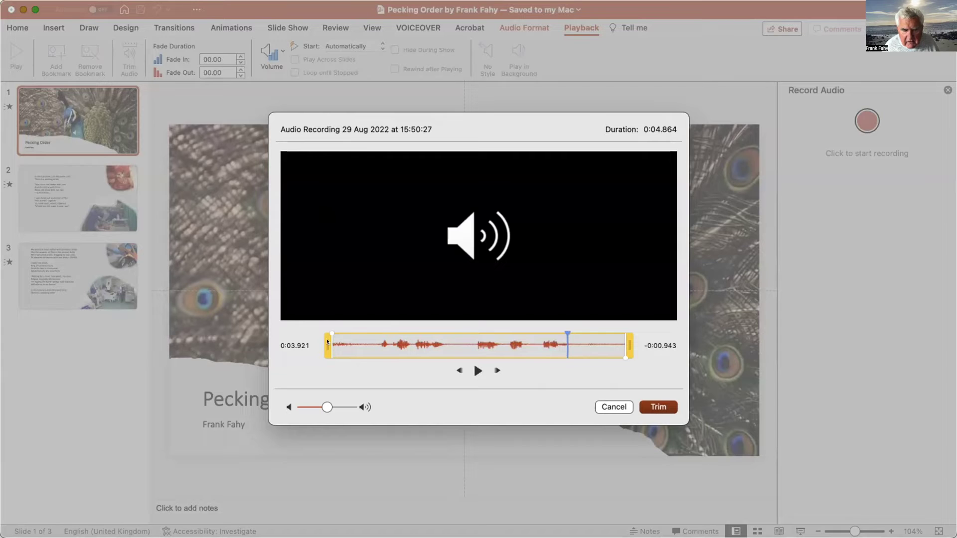
left_click_drag(327, 342, 367, 343)
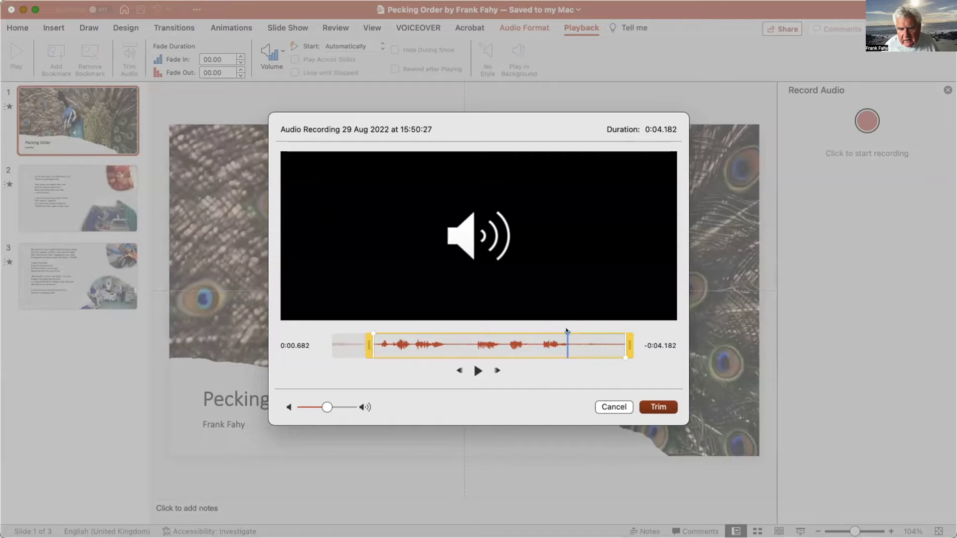
left_click_drag(518, 331, 321, 329)
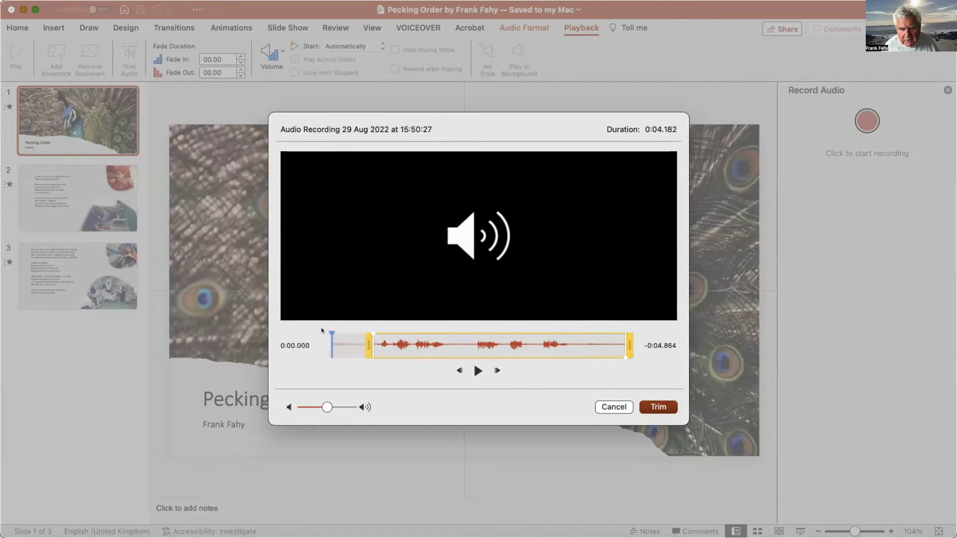
left_click(475, 371)
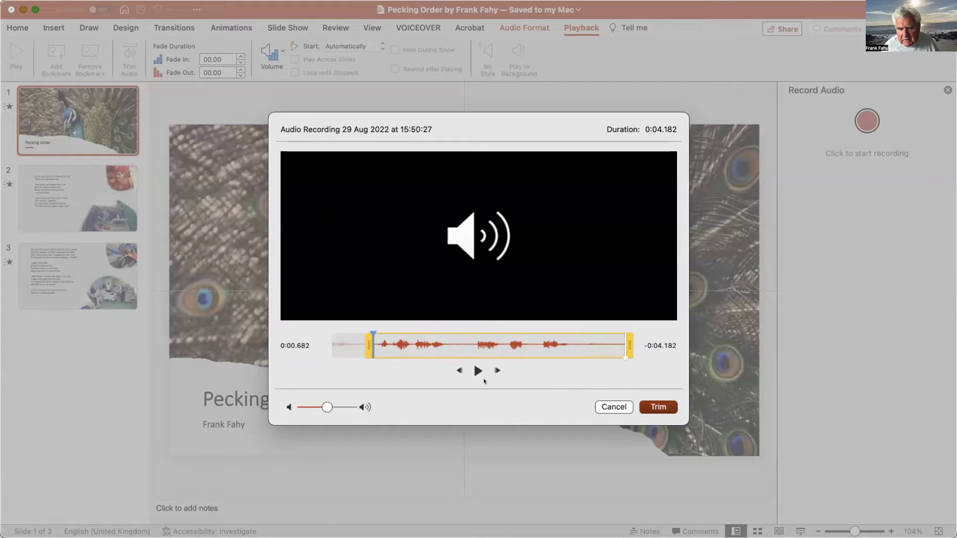
left_click(476, 370)
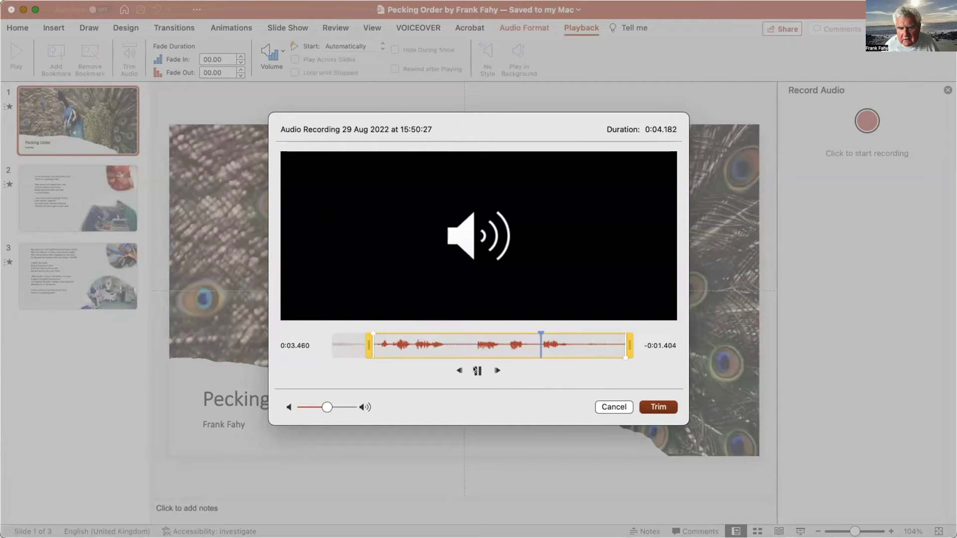
left_click(476, 370)
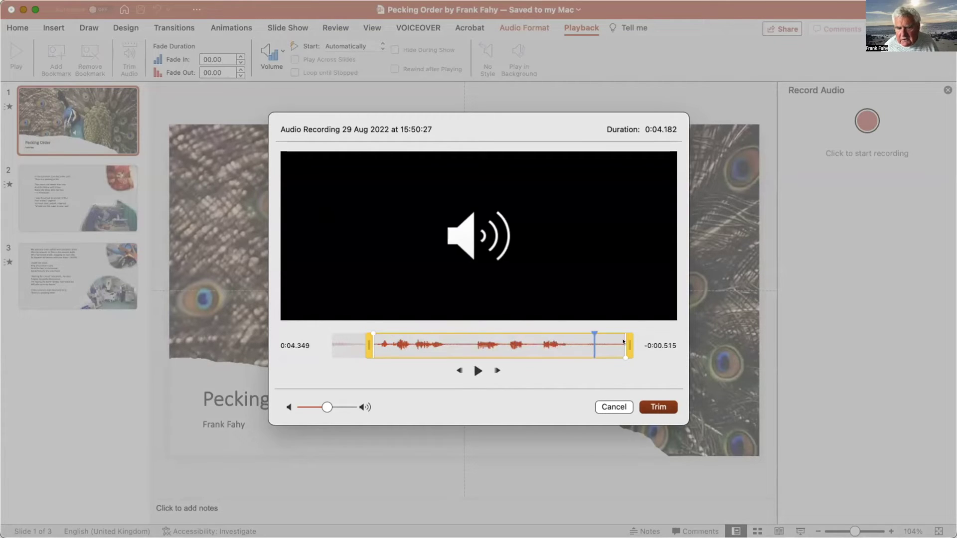
left_click_drag(626, 339, 498, 333)
left_click(473, 368)
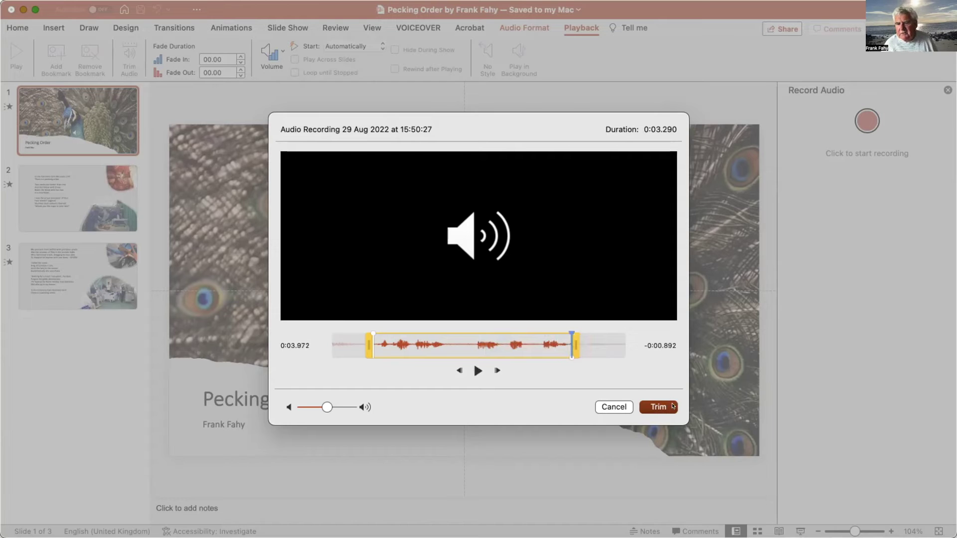
left_click(655, 406)
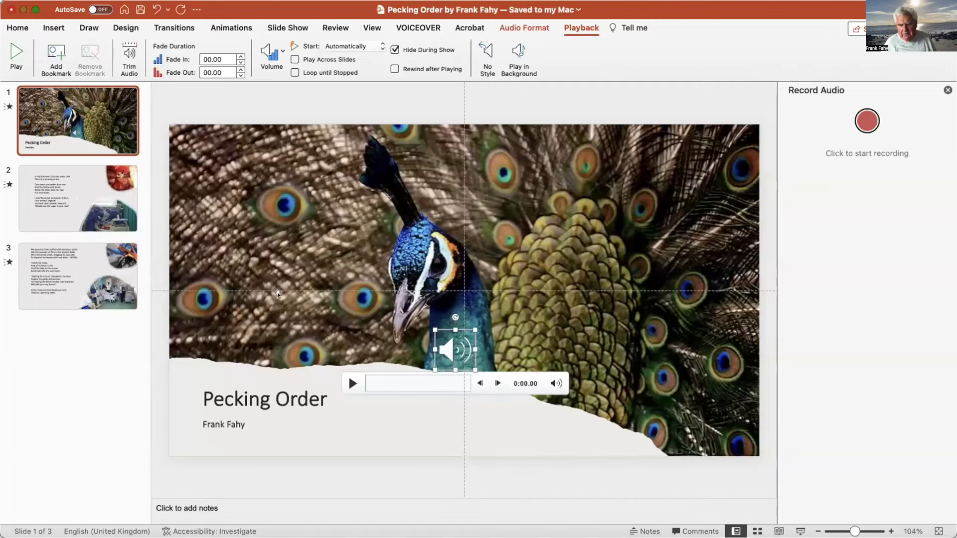
Set slide 2's narration clip to Hide During Show and Start Automatically.
left_click(69, 209)
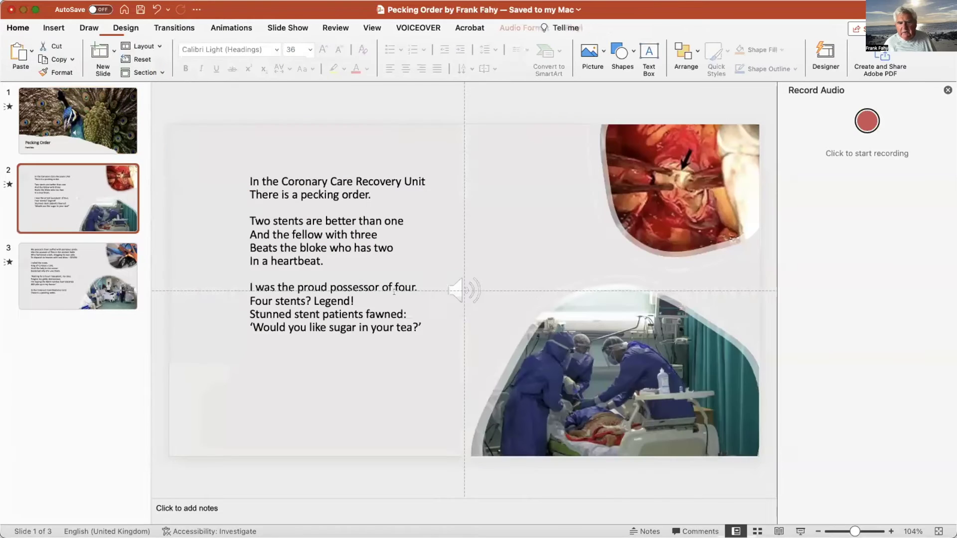
left_click(459, 288)
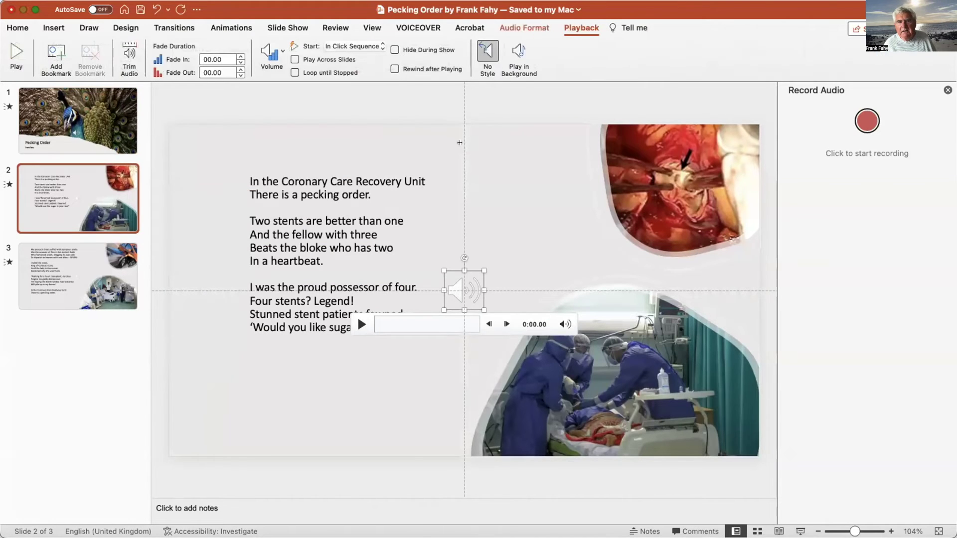
left_click(394, 49)
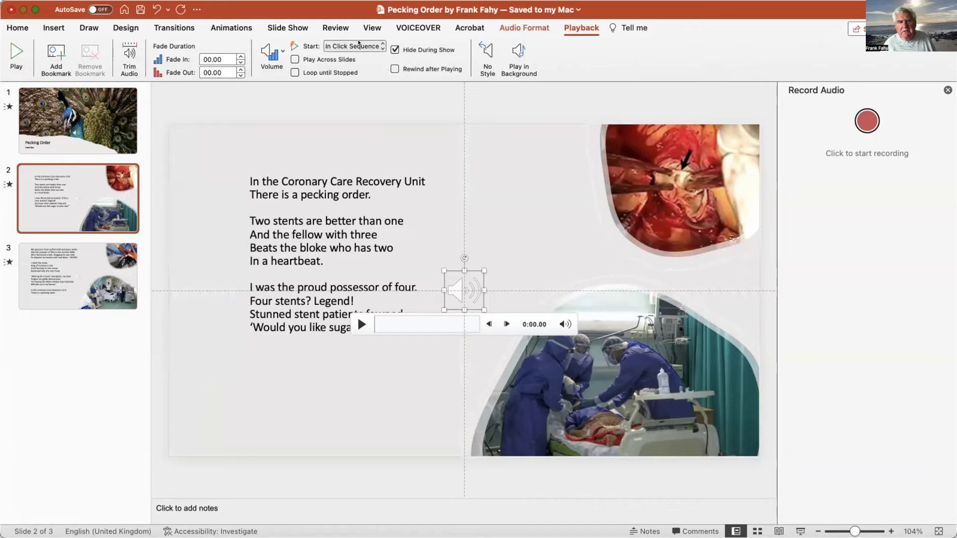
left_click(379, 46)
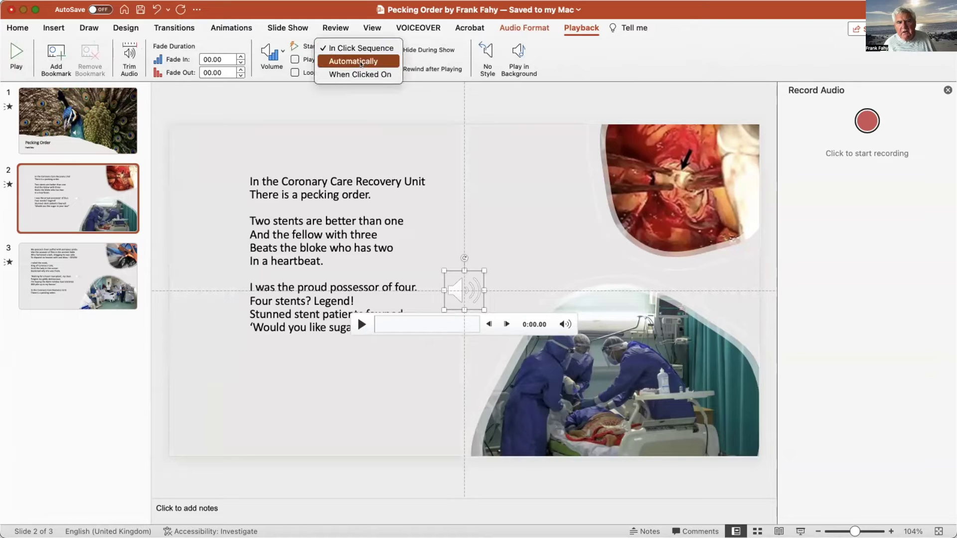
left_click(353, 61)
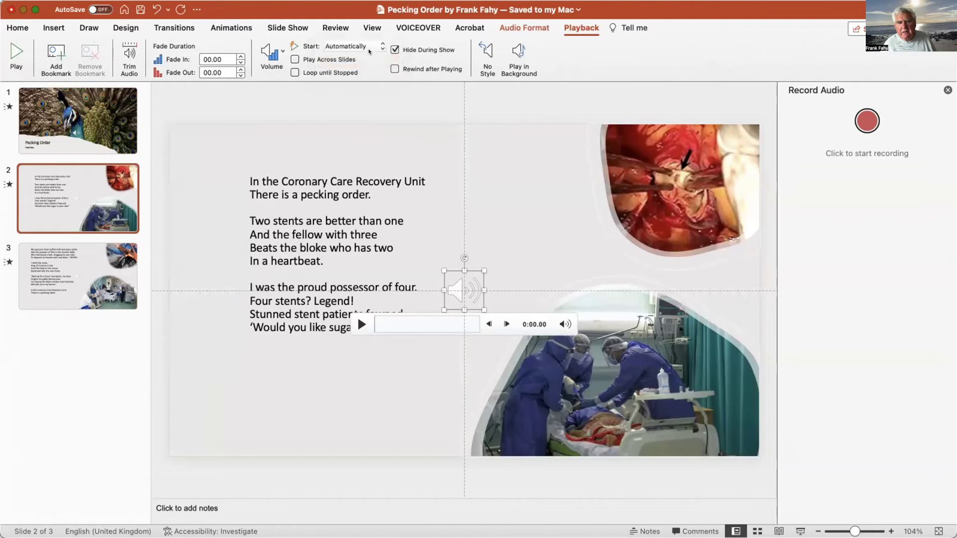
Trim the silent lead-in off the start of slide 2's narration.
left_click(128, 54)
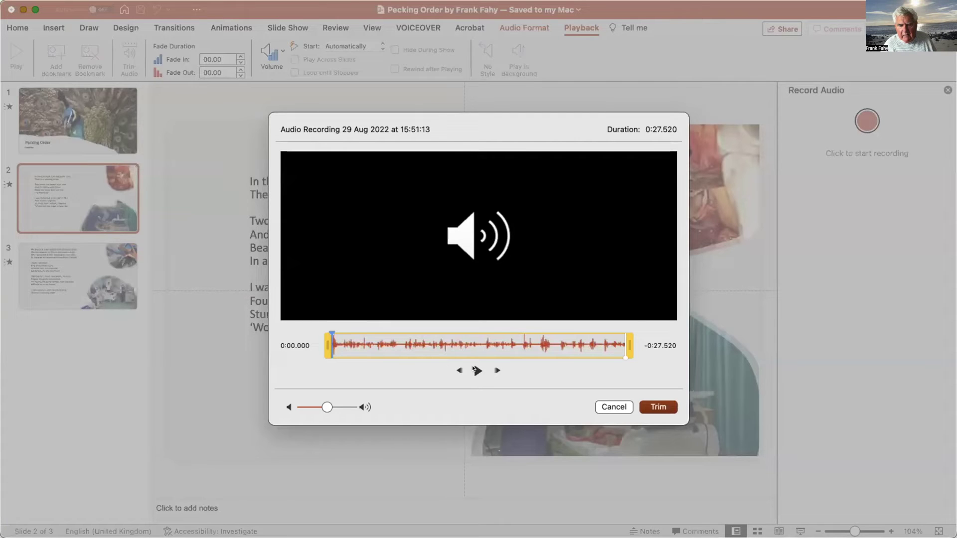
left_click(474, 370)
left_click(474, 369)
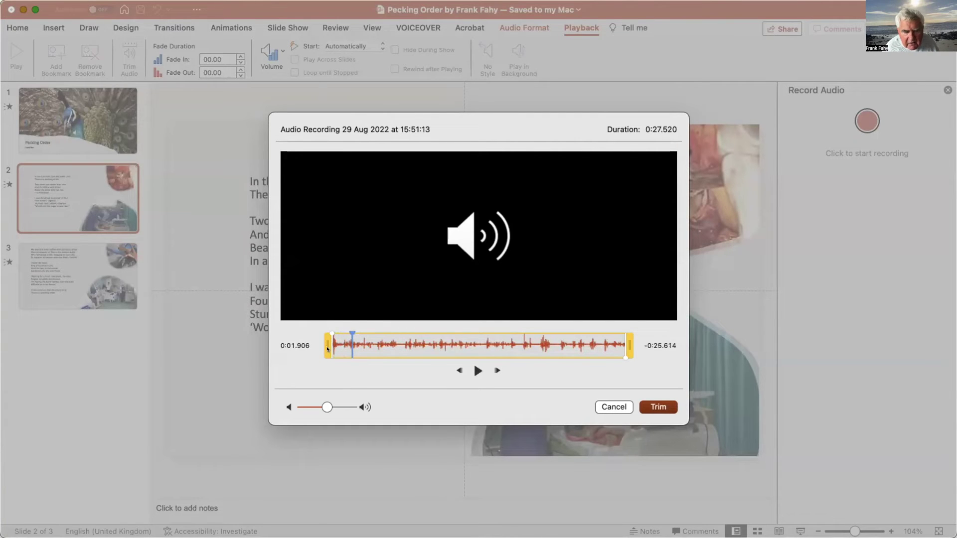
mouse_move(327, 348)
left_mouse_down()
mouse_move(336, 351)
mouse_move(323, 331)
left_mouse_up()
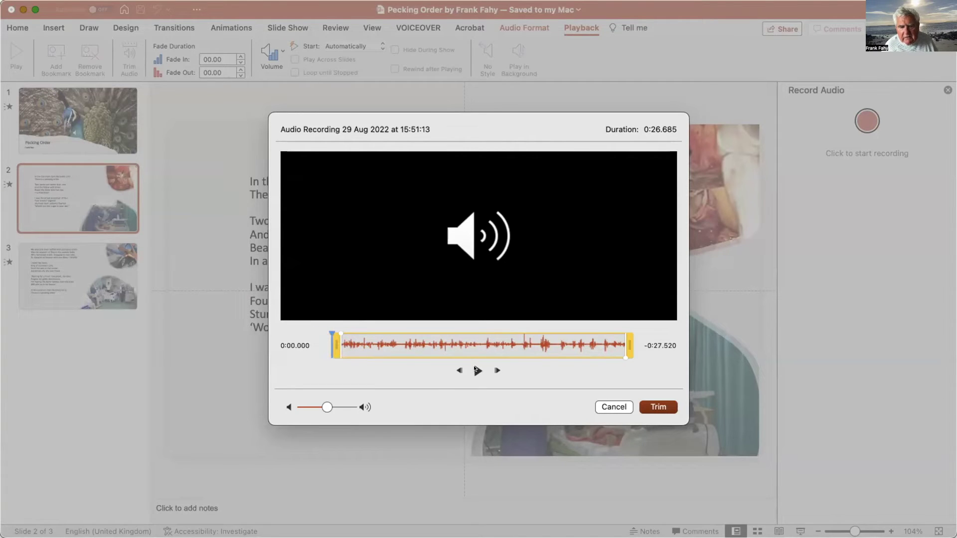
left_click(476, 370)
left_click(477, 370)
left_click(477, 370)
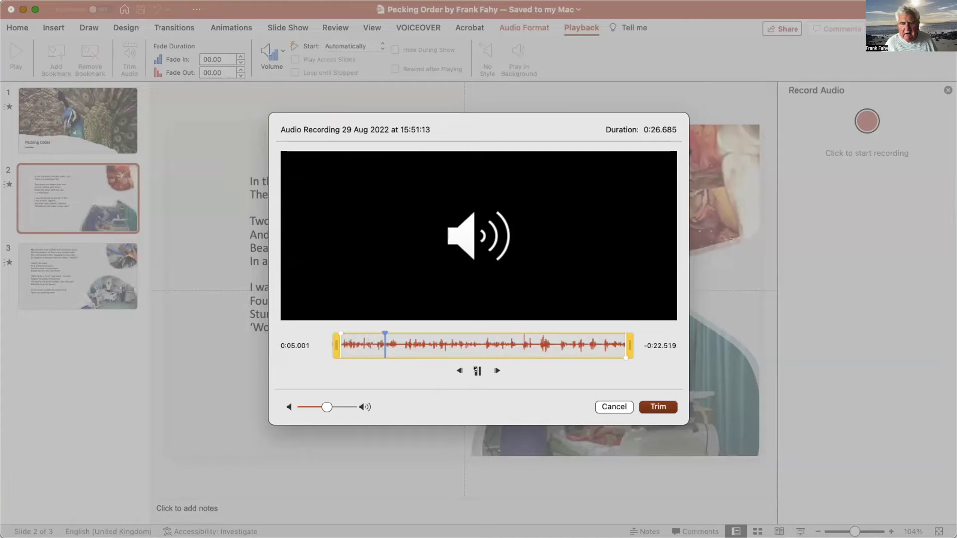
left_click(476, 371)
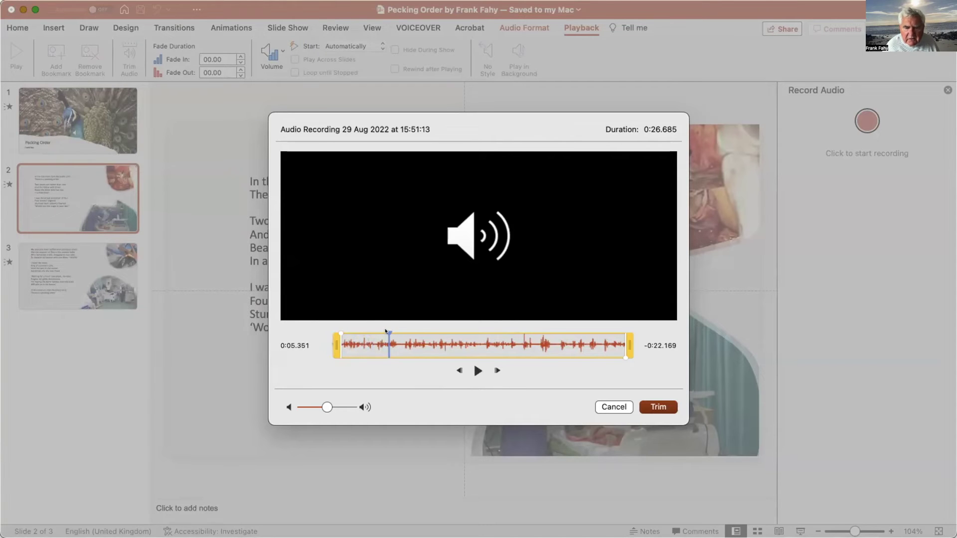
Trim slide 2's trailing silence for a 0:25.767 duration and apply the trim.
left_click_drag(387, 333, 598, 342)
left_click(476, 371)
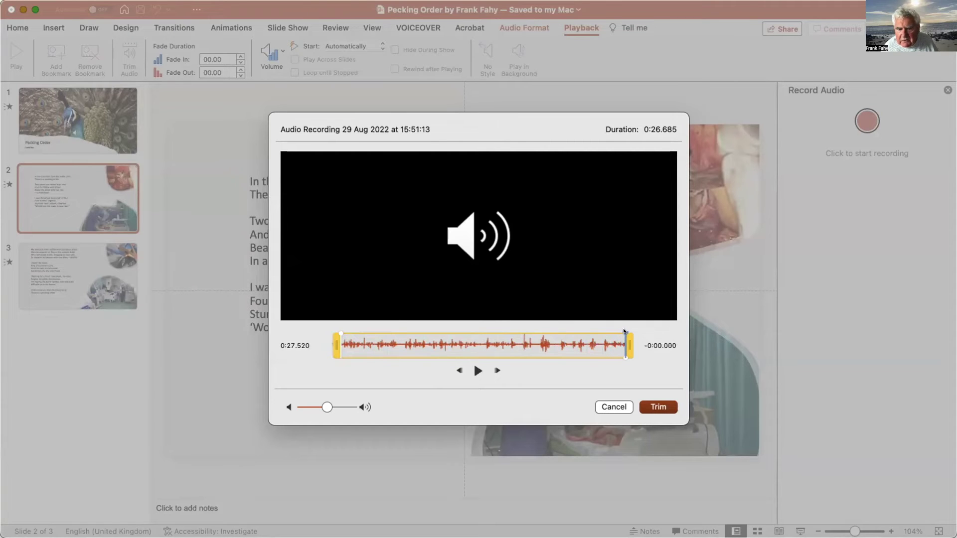
left_click_drag(623, 331, 577, 331)
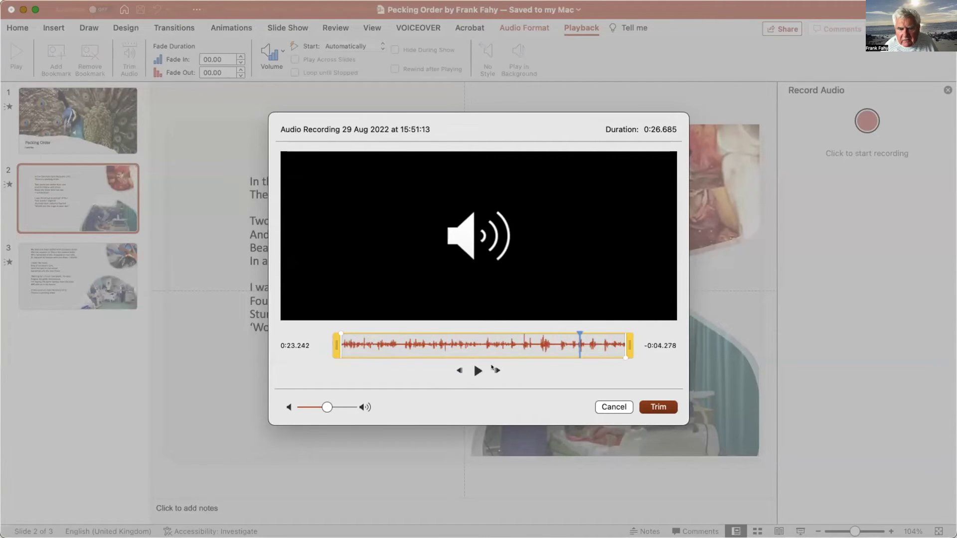
left_click(476, 370)
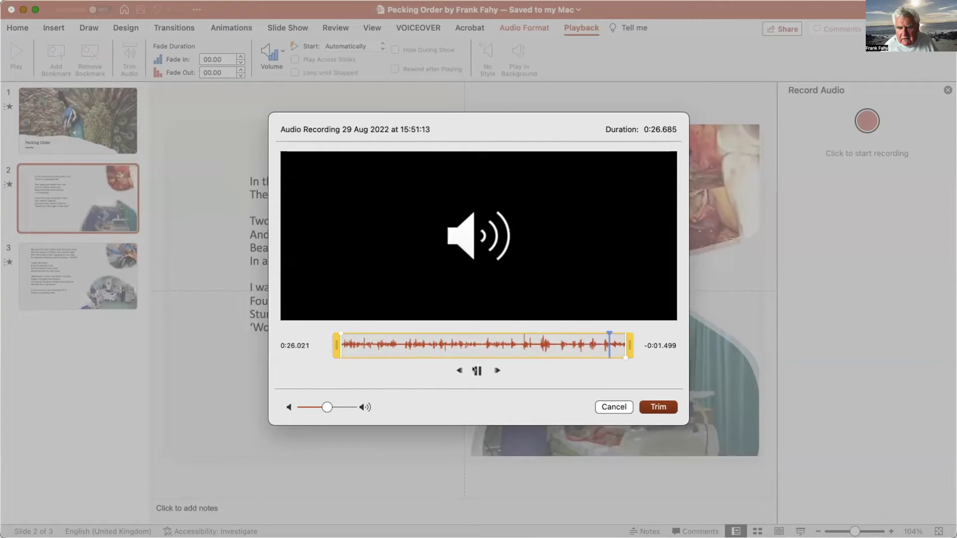
left_click(476, 370)
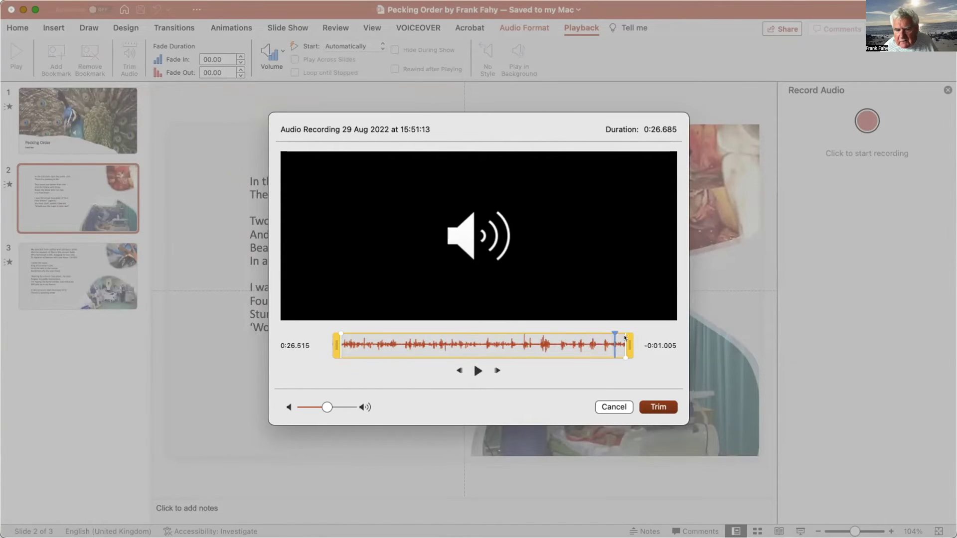
left_click_drag(626, 338, 603, 333)
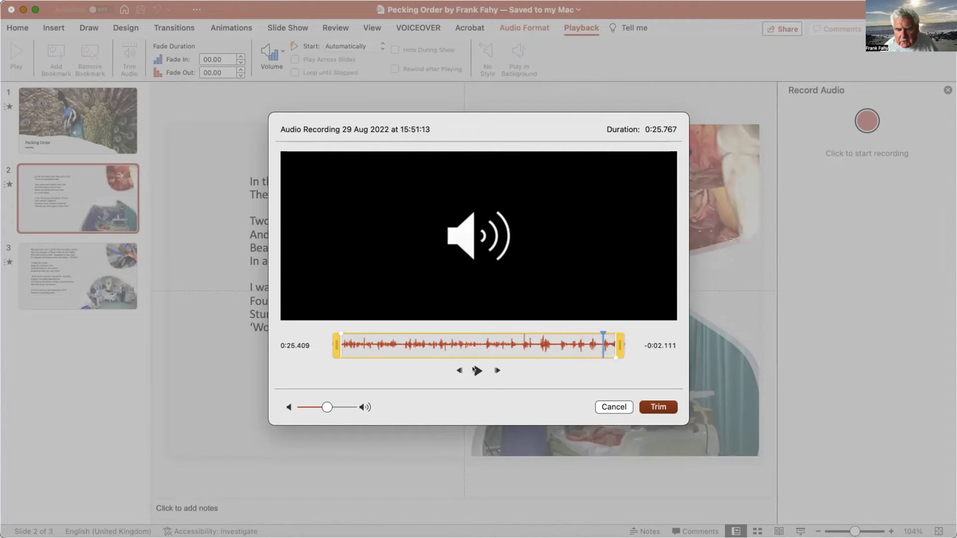
left_click(476, 371)
left_click(659, 407)
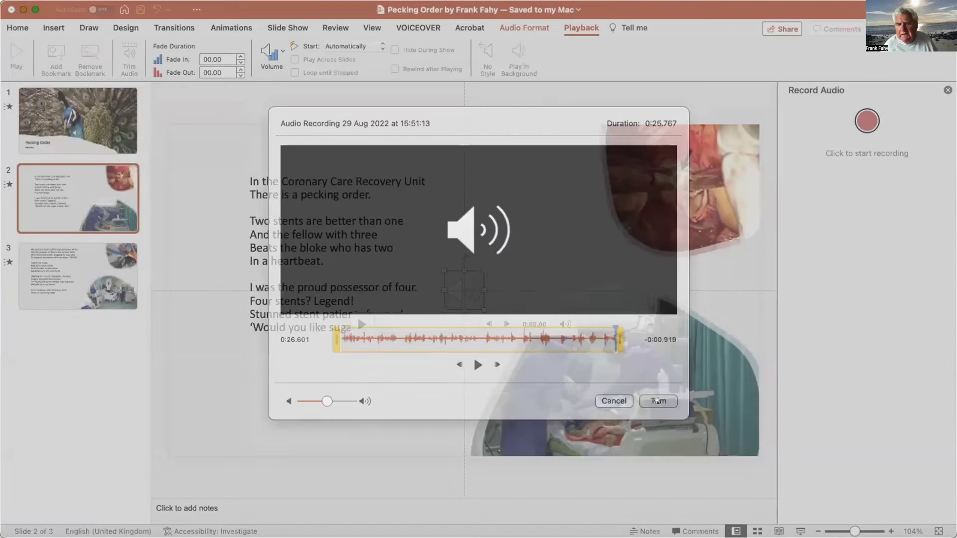
Set slide 3's narration clip to start automatically.
left_click(51, 273)
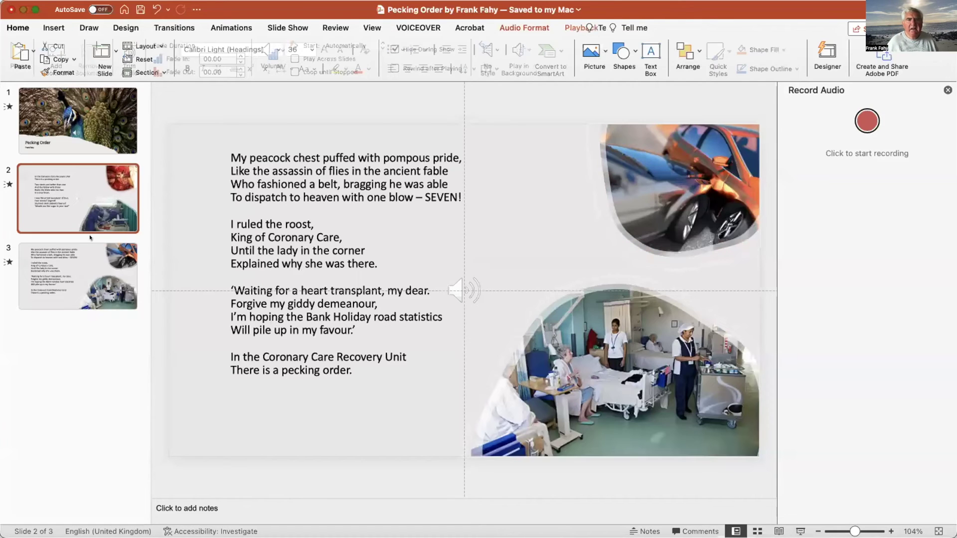
left_click(457, 288)
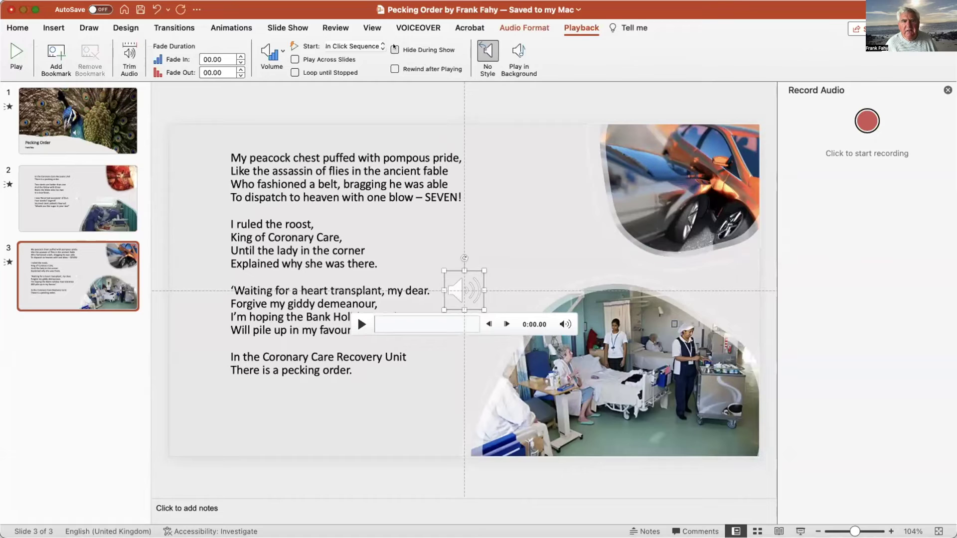
left_click(378, 46)
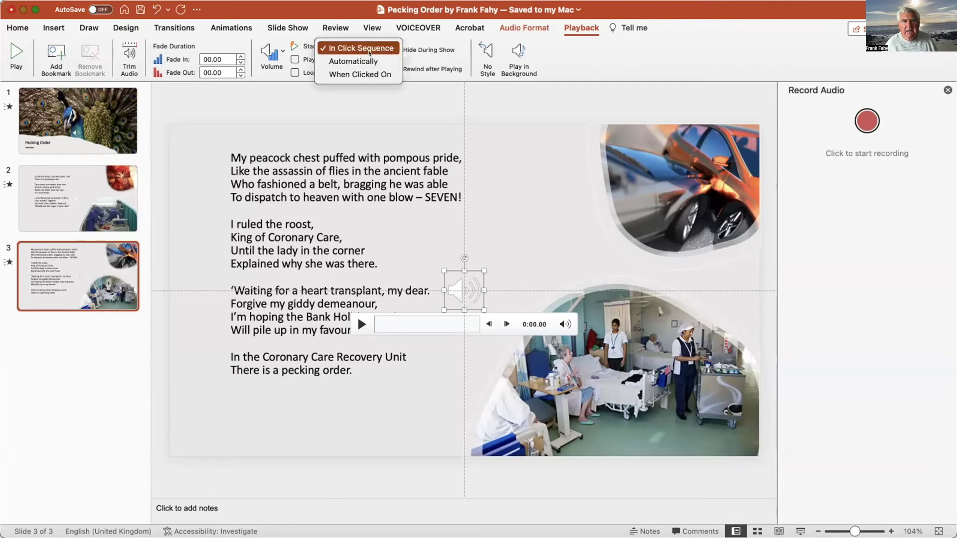
left_click(367, 61)
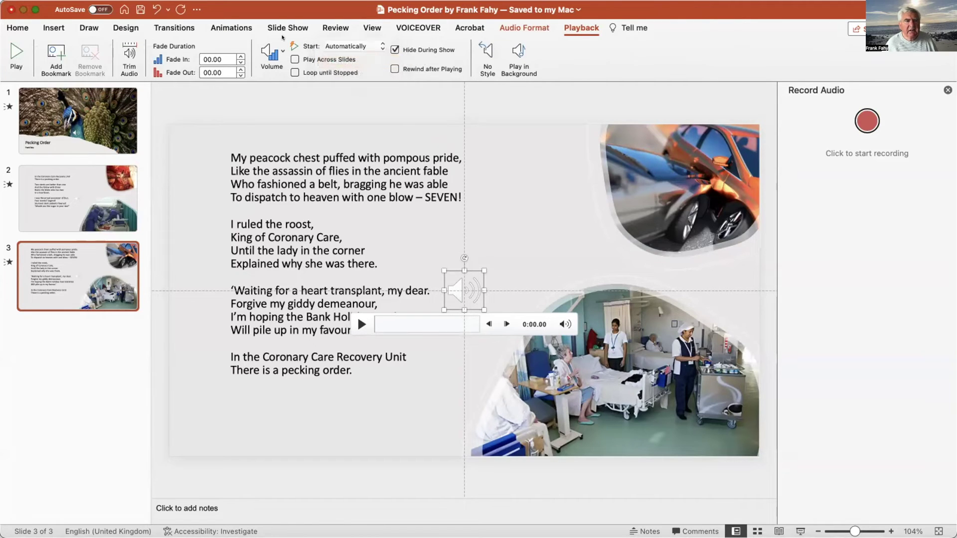
Trim the silent lead-in off the start of slide 3's narration.
left_click(119, 49)
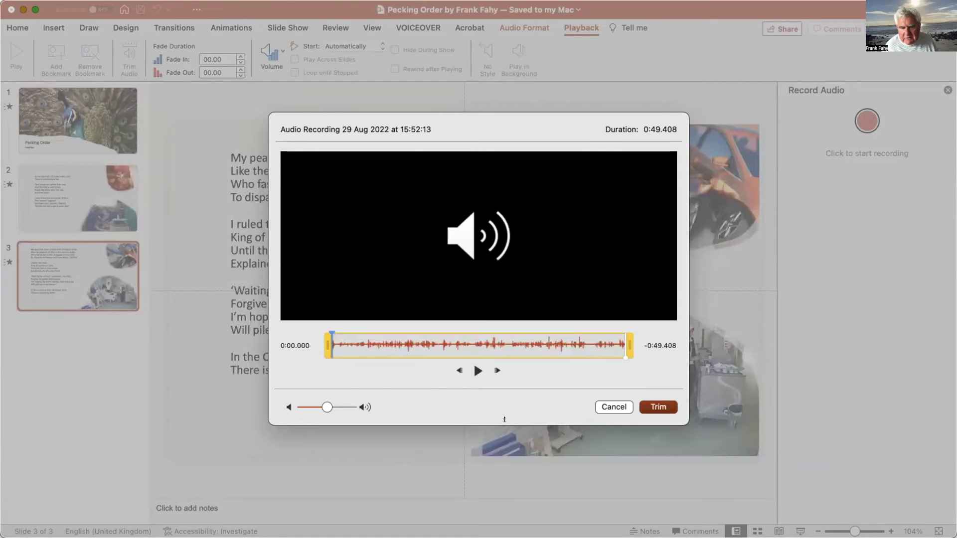
left_click(476, 369)
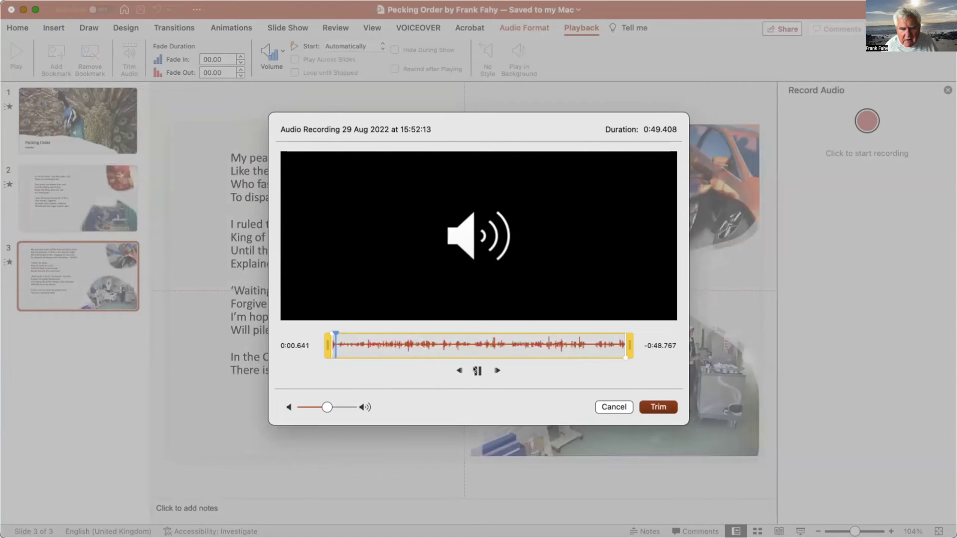
left_click(476, 370)
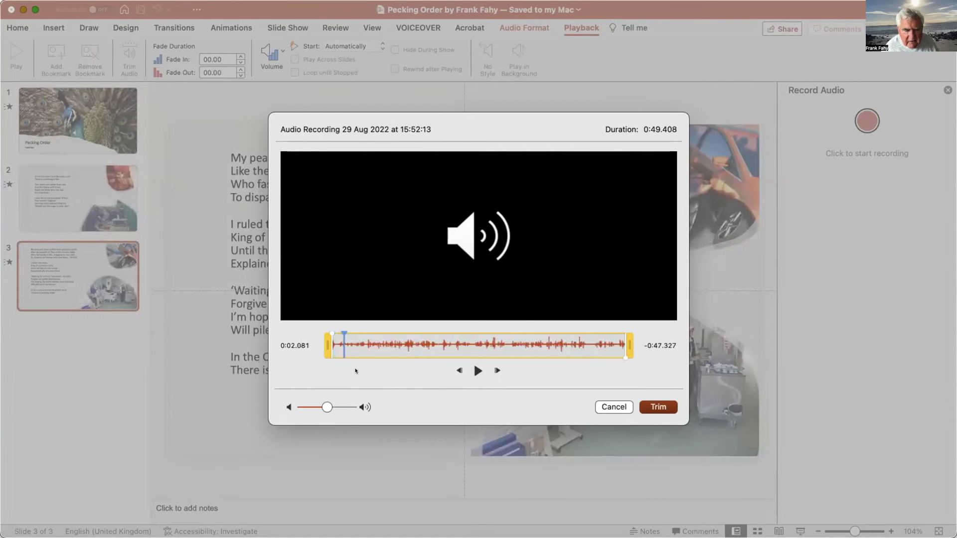
left_click_drag(323, 348, 331, 343)
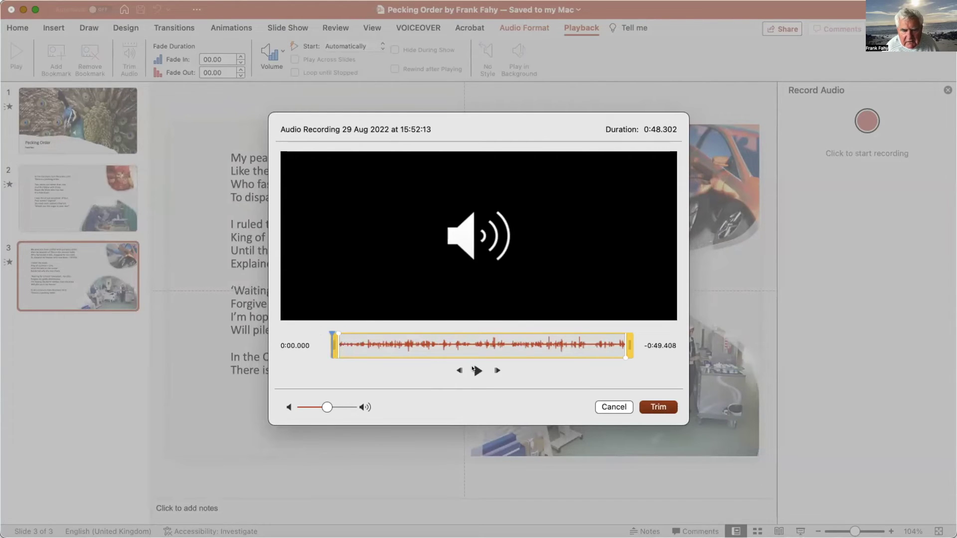
left_click(476, 370)
left_click(476, 370)
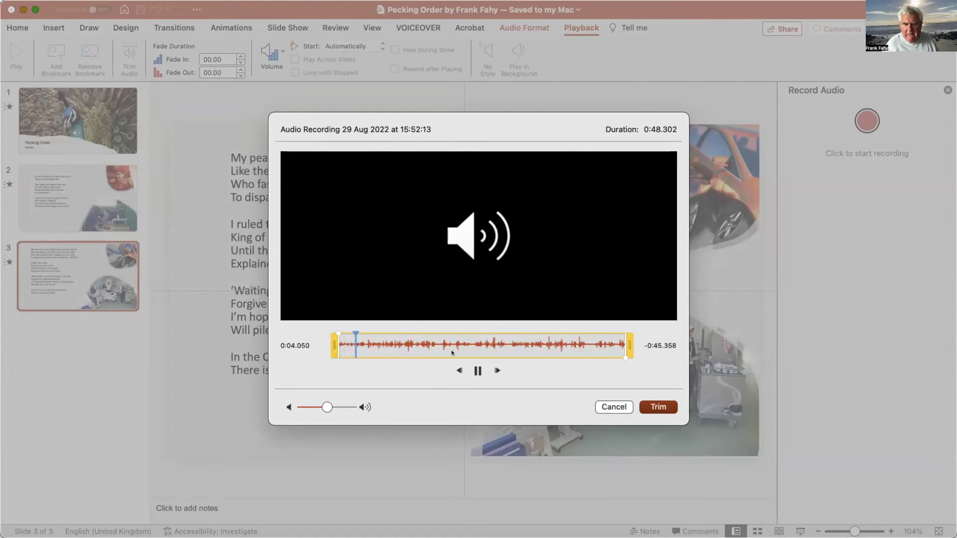
Trim slide 3's trailing silence to about 47 seconds and apply the trim.
left_click_drag(360, 331, 609, 333)
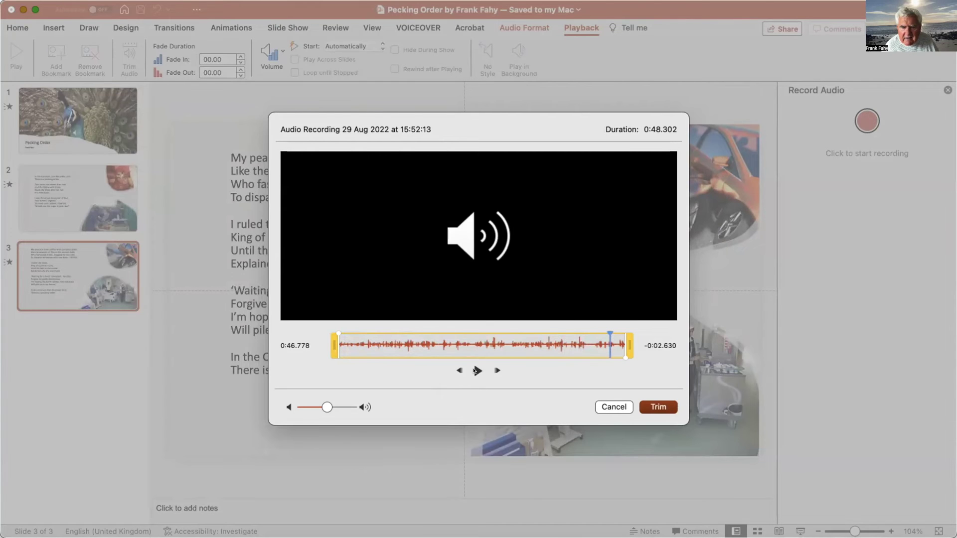
left_click(477, 370)
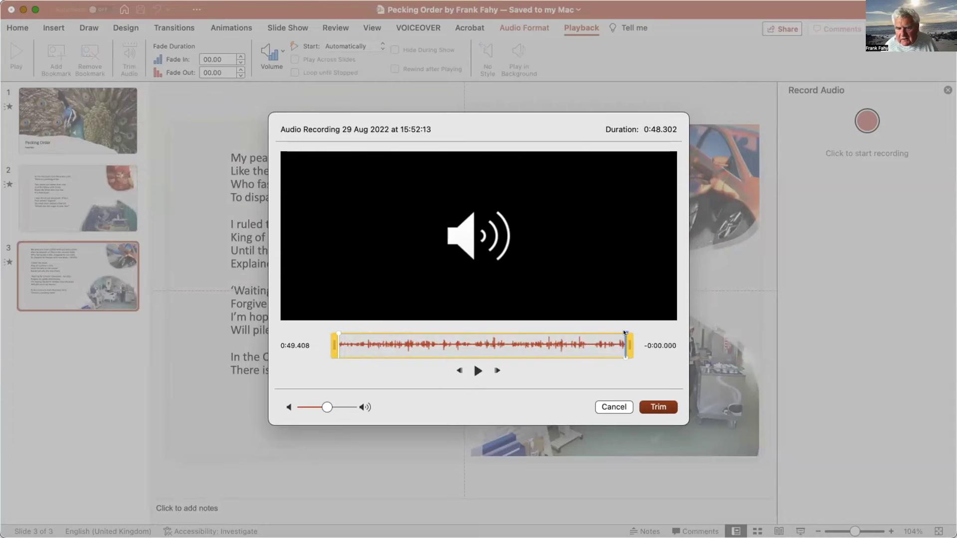
left_click_drag(606, 329, 603, 329)
left_click(474, 370)
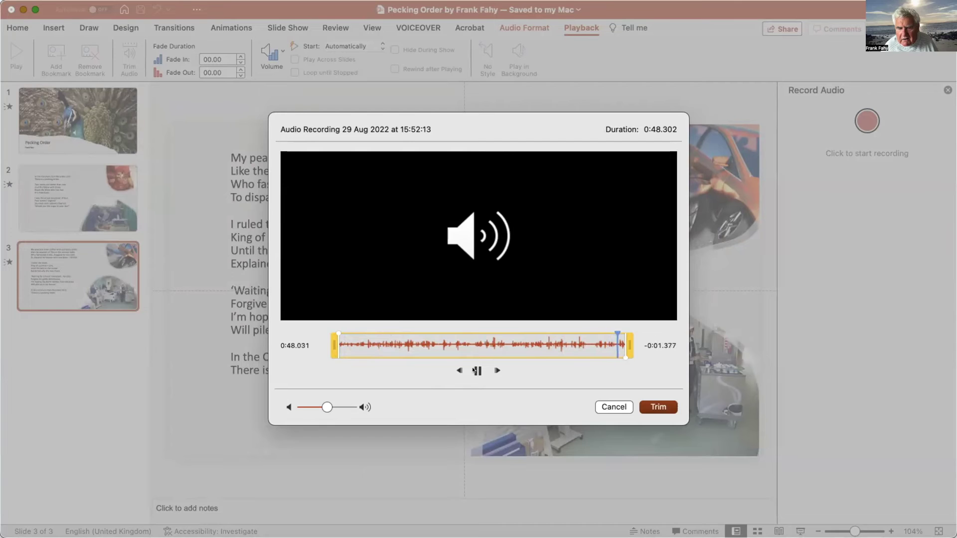
left_click(474, 370)
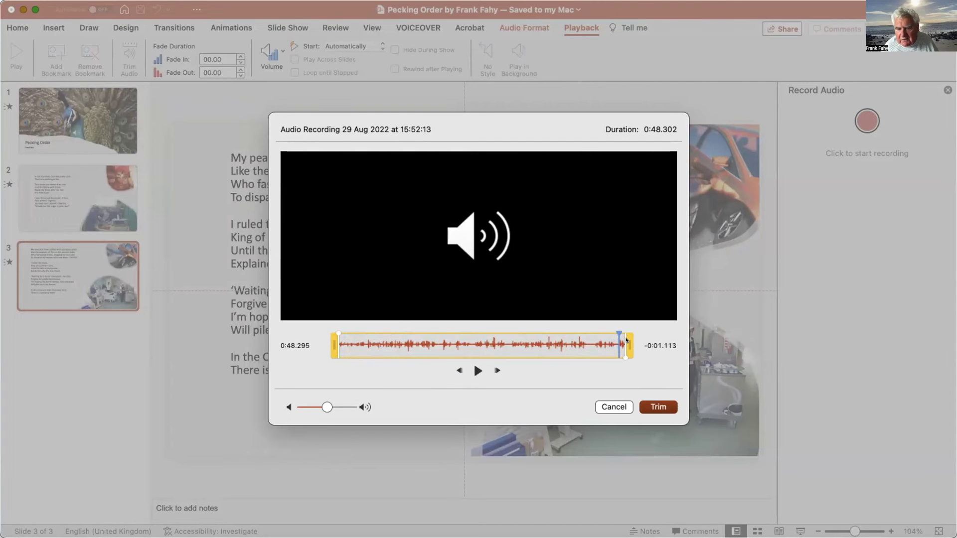
left_click_drag(626, 341, 606, 331)
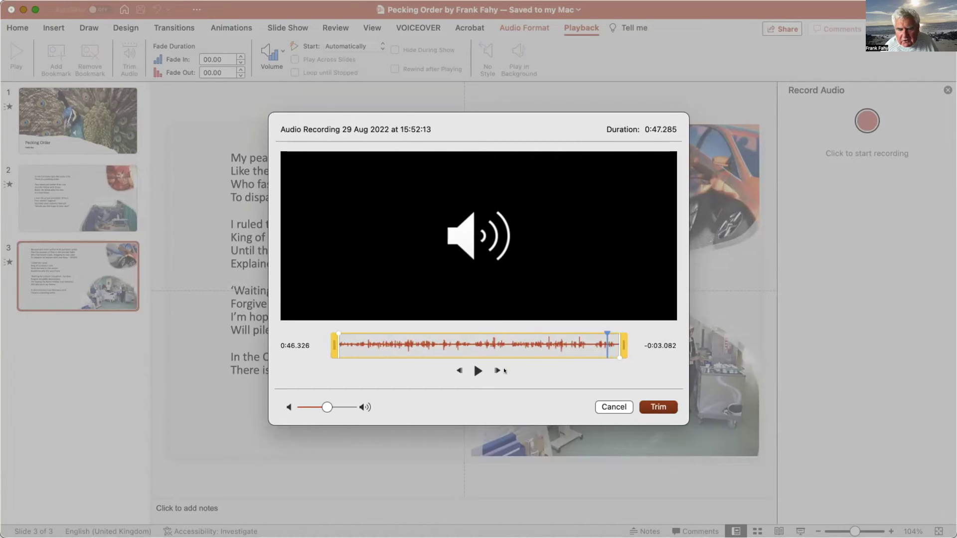
left_click(476, 370)
left_click(657, 406)
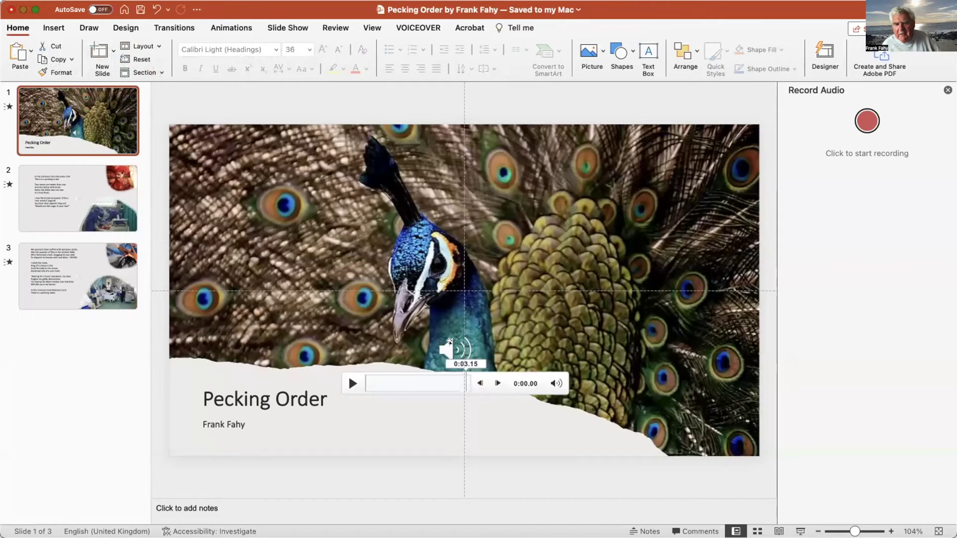
Select slide 1's audio clip and open the Animation Pane from the Animations tab.
left_click(451, 345)
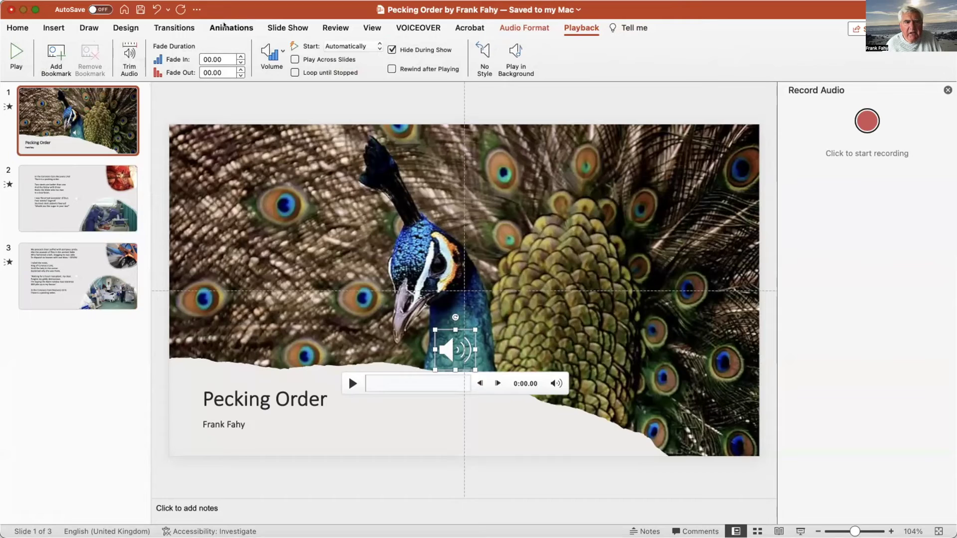
left_click(229, 27)
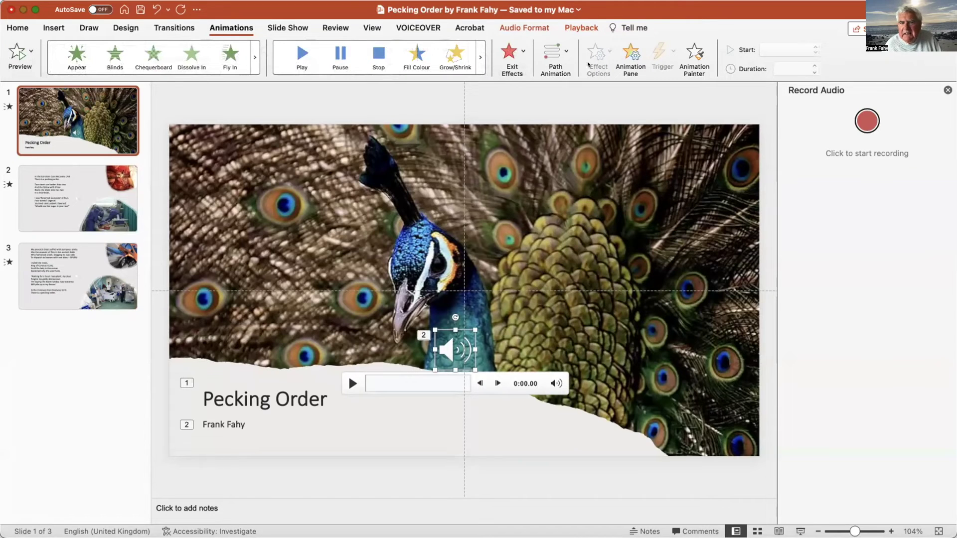
left_click(625, 52)
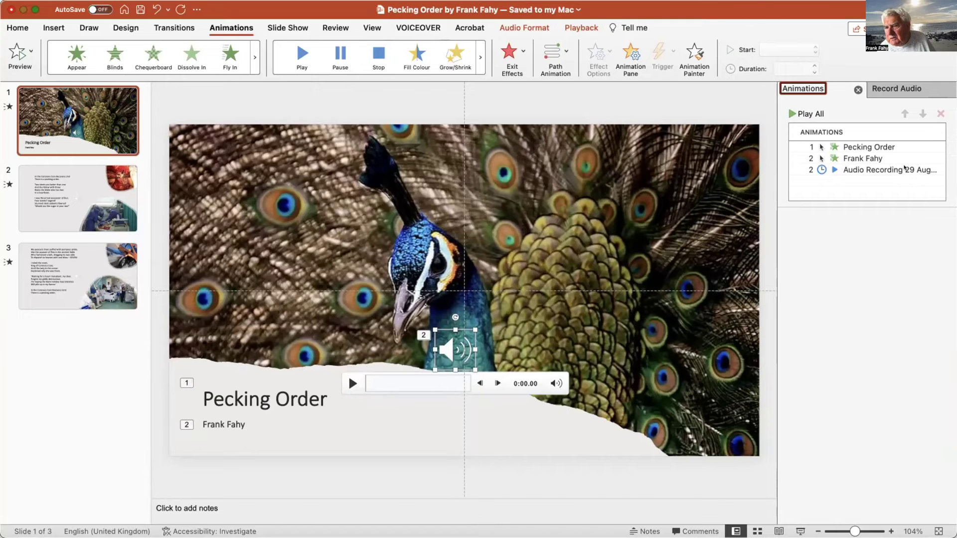
Drag the Audio Recording to the top of slide 1's animation order and undo the accidental picture move.
left_click(876, 169)
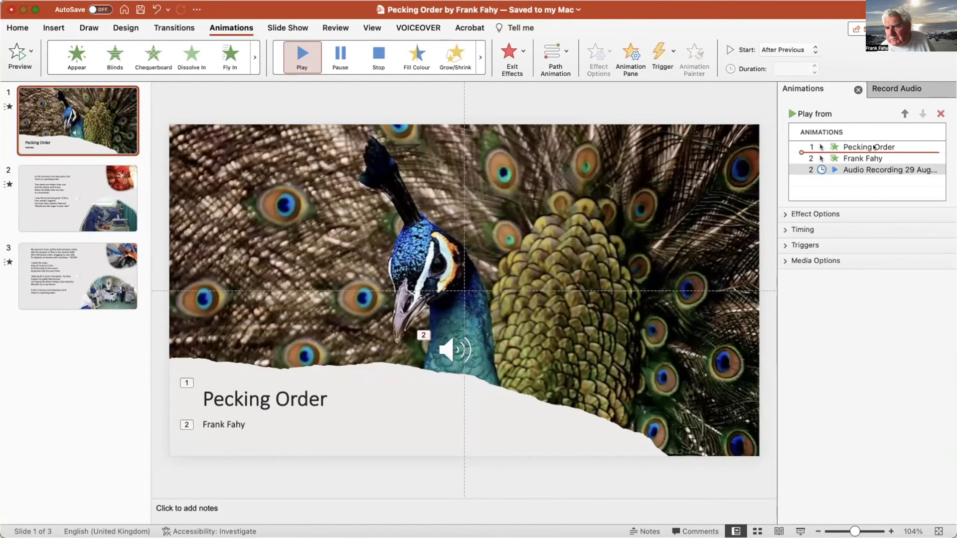
left_click_drag(867, 141, 868, 142)
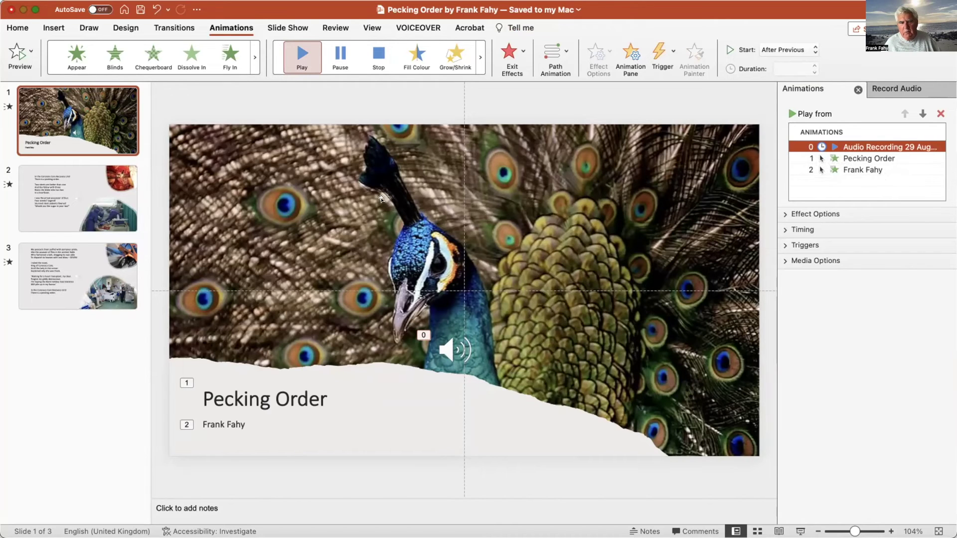
left_click_drag(312, 219, 292, 219)
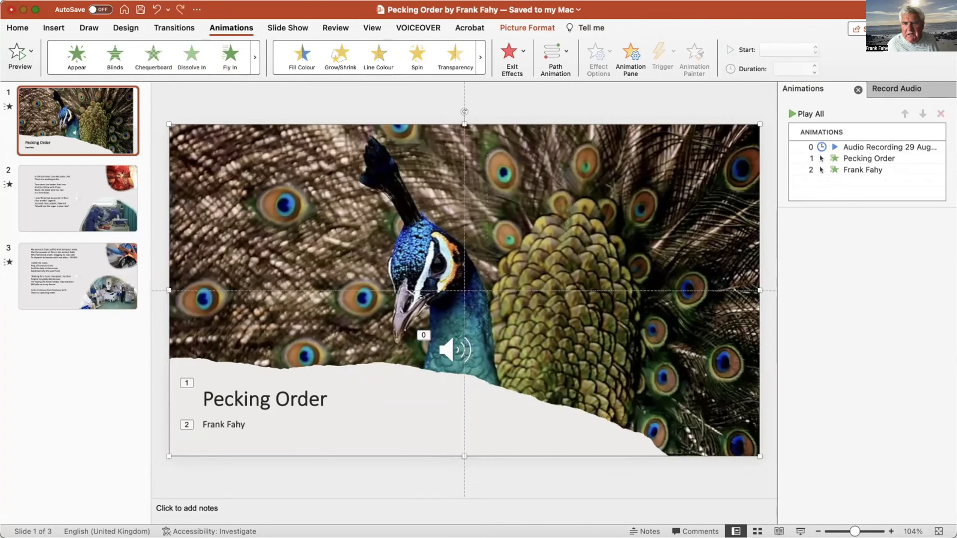
key("super+z")
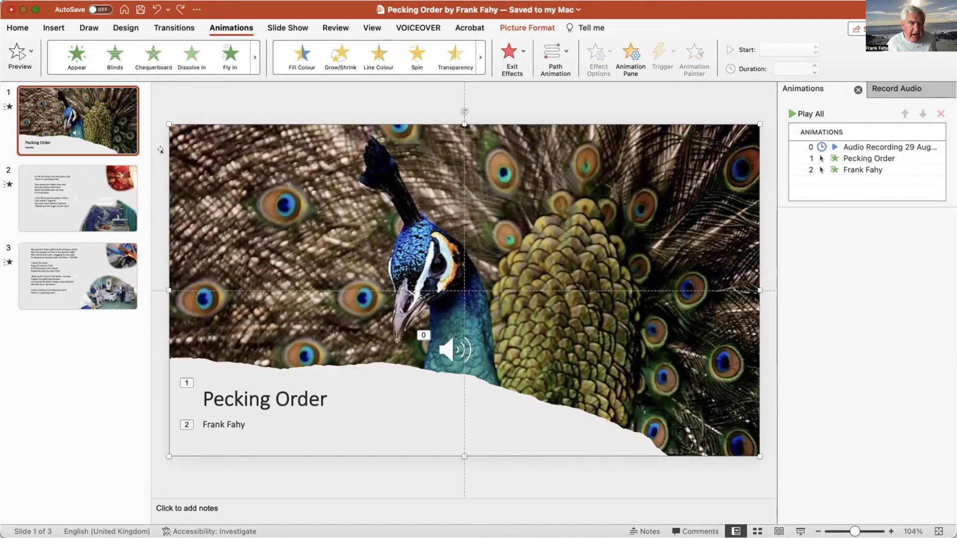
On slide 2, drag the Audio Recording animation above all the verse lines to step 0.
left_click(69, 180)
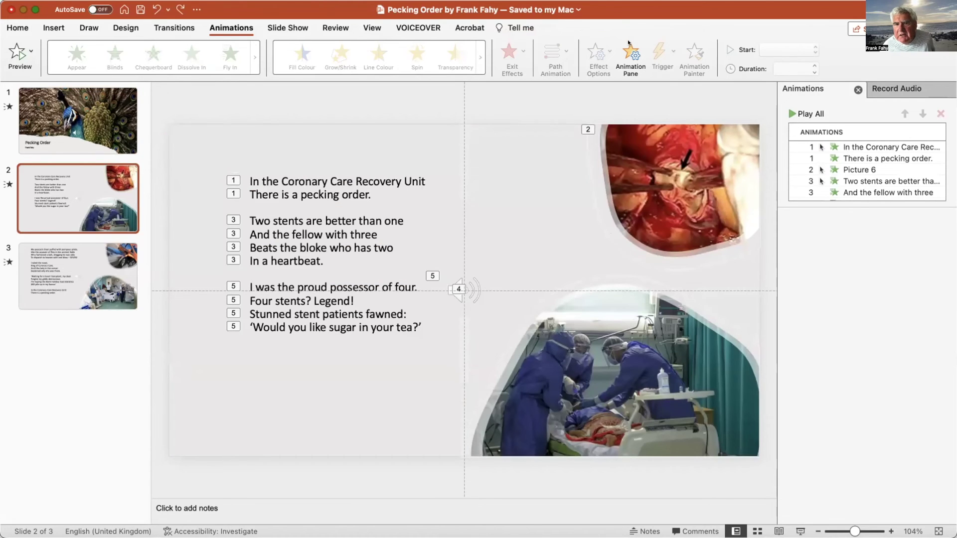
scroll(866, 167, "down", 8)
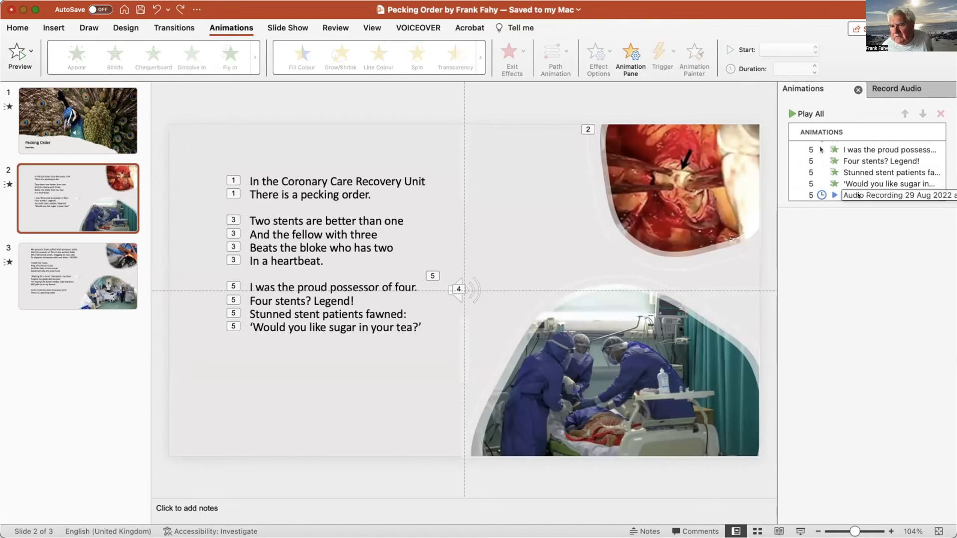
left_click(858, 195)
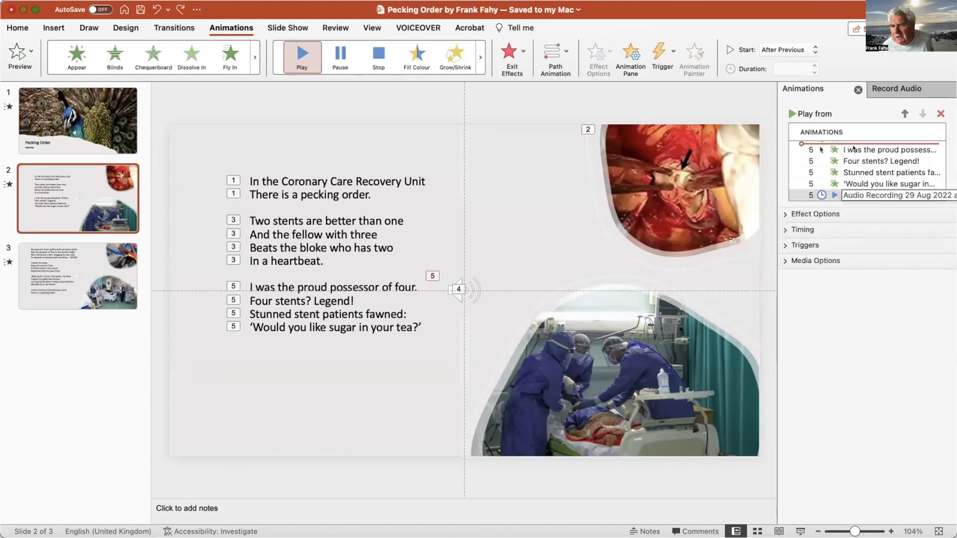
mouse_move(853, 148)
left_mouse_down()
mouse_move(856, 192)
mouse_move(853, 146)
left_mouse_up()
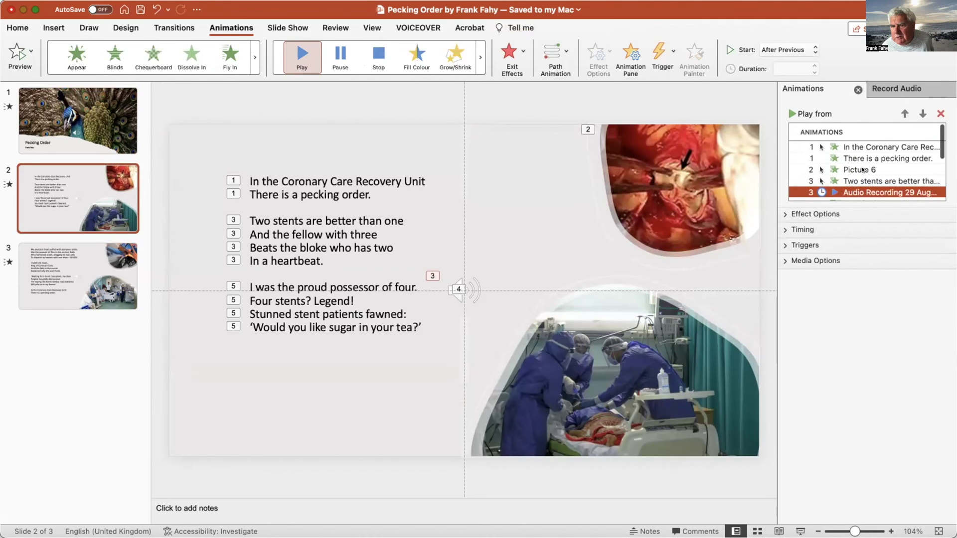
left_click_drag(865, 186, 862, 142)
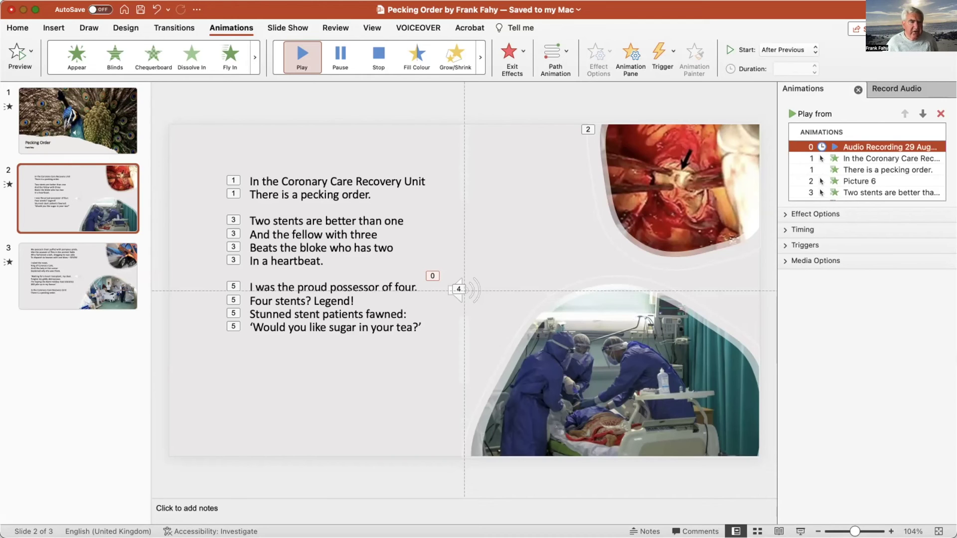
On slide 3, move the Audio Recording to the top, ahead of the peacock-chest verse lines.
left_click(49, 262)
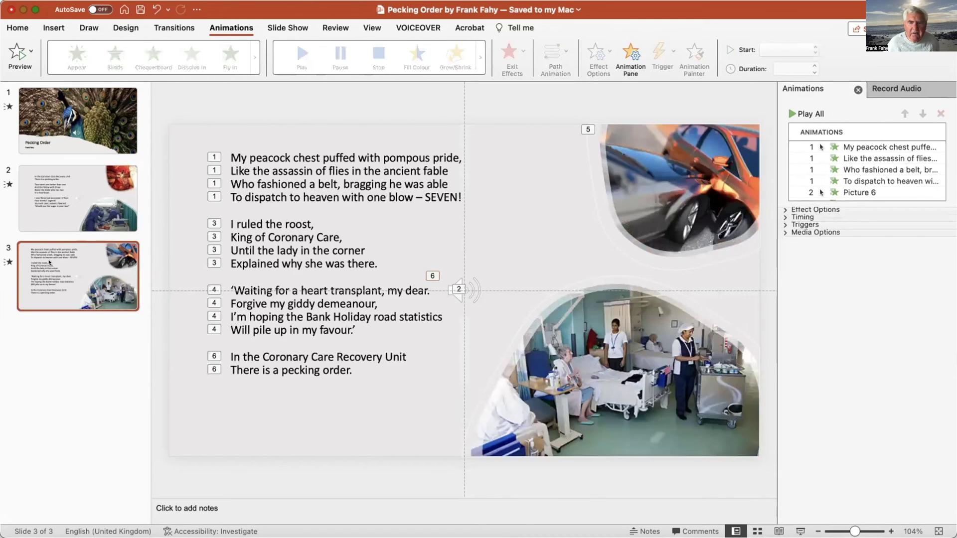
scroll(886, 181, "down", 8)
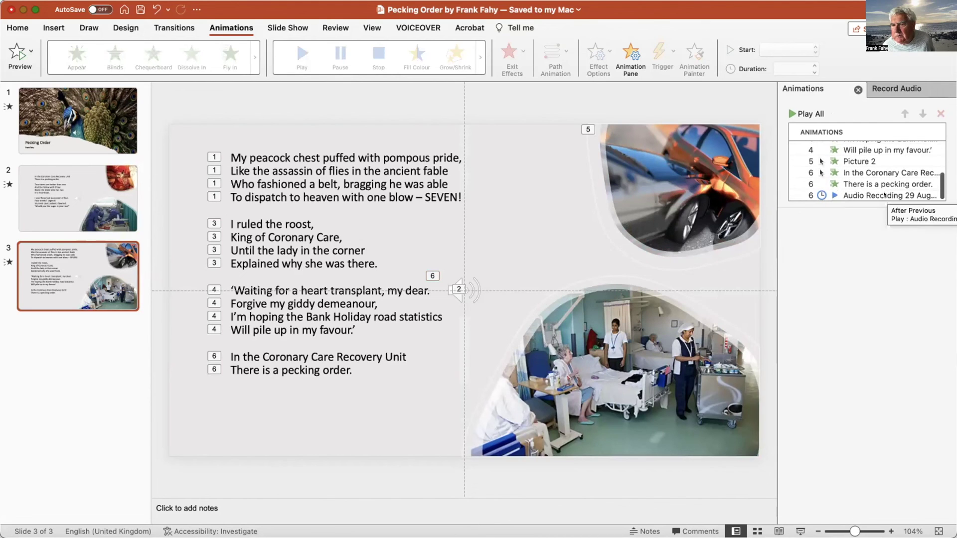
left_click_drag(870, 196, 875, 151)
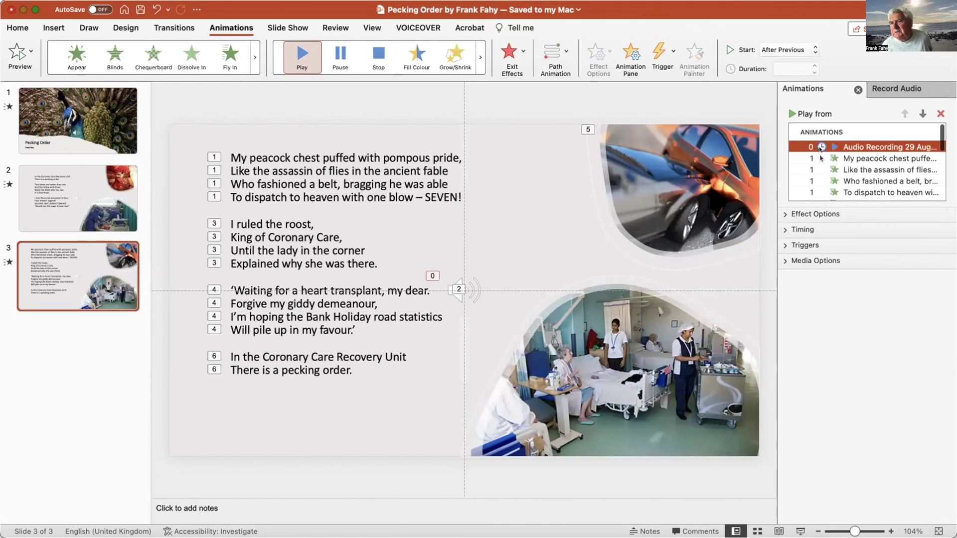